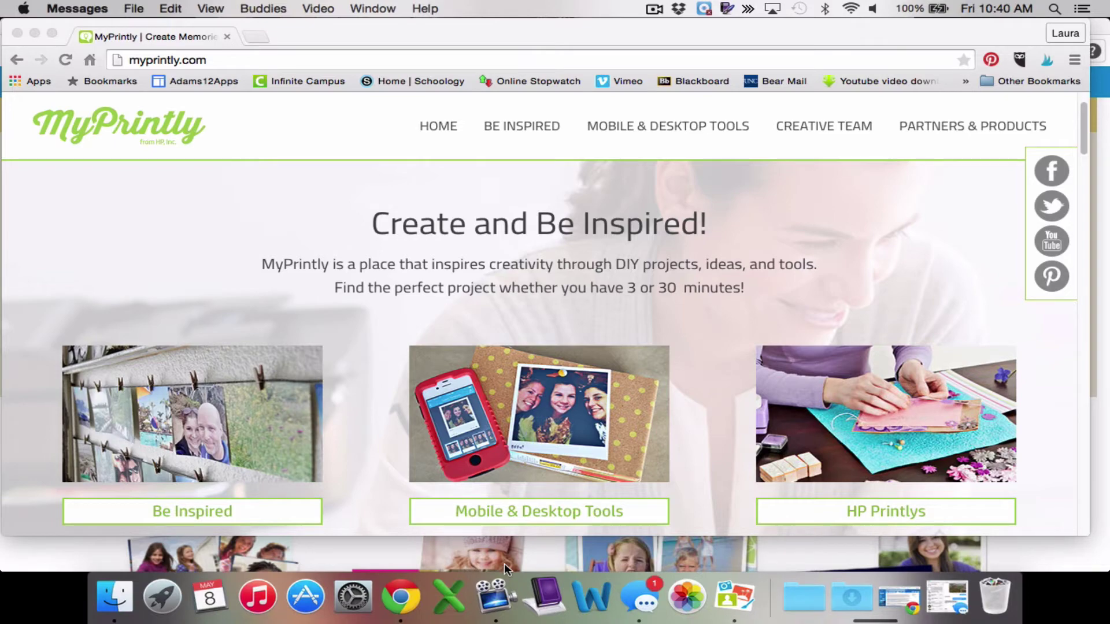
# - Bring the browser forward and open MyPrintly's Be Inspired section, scrolling through its categories
pyautogui.scroll(-5, 333, 453)
pyautogui.scroll(4, 232, 341)
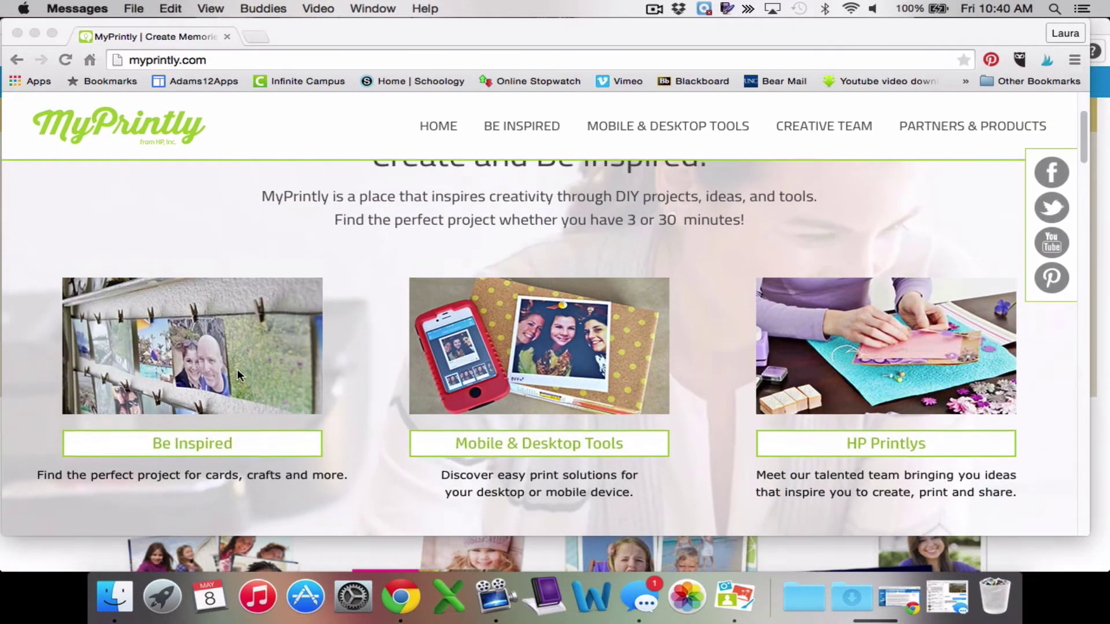
pyautogui.click(224, 447)
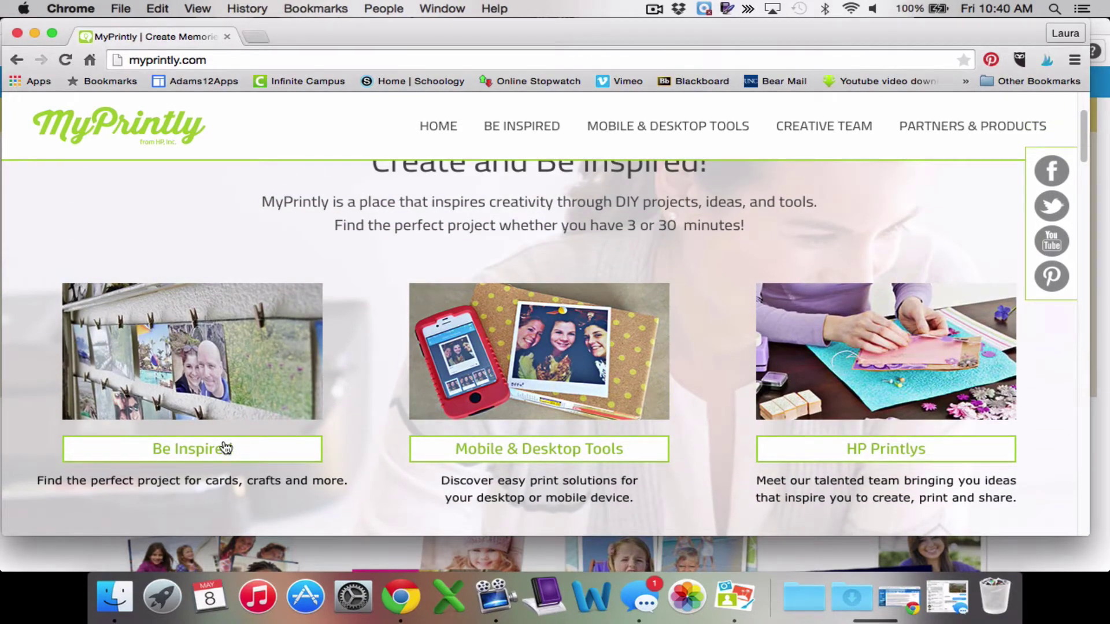
pyautogui.click(178, 449)
pyautogui.scroll(-7, 523, 410)
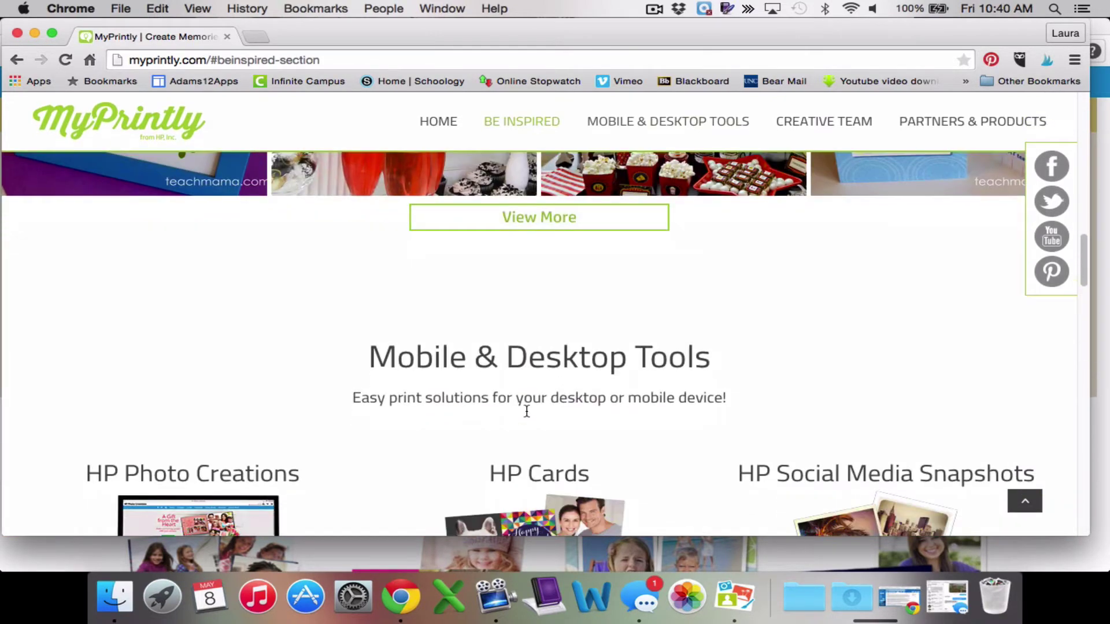
pyautogui.scroll(3, 522, 393)
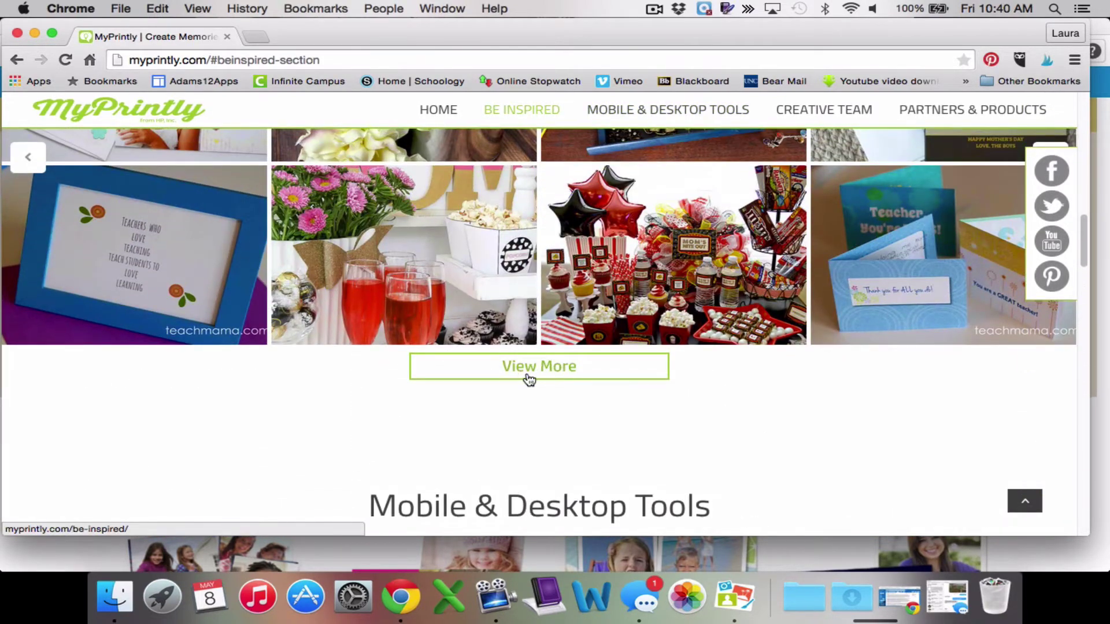
pyautogui.scroll(9, 528, 375)
pyautogui.scroll(7, 498, 364)
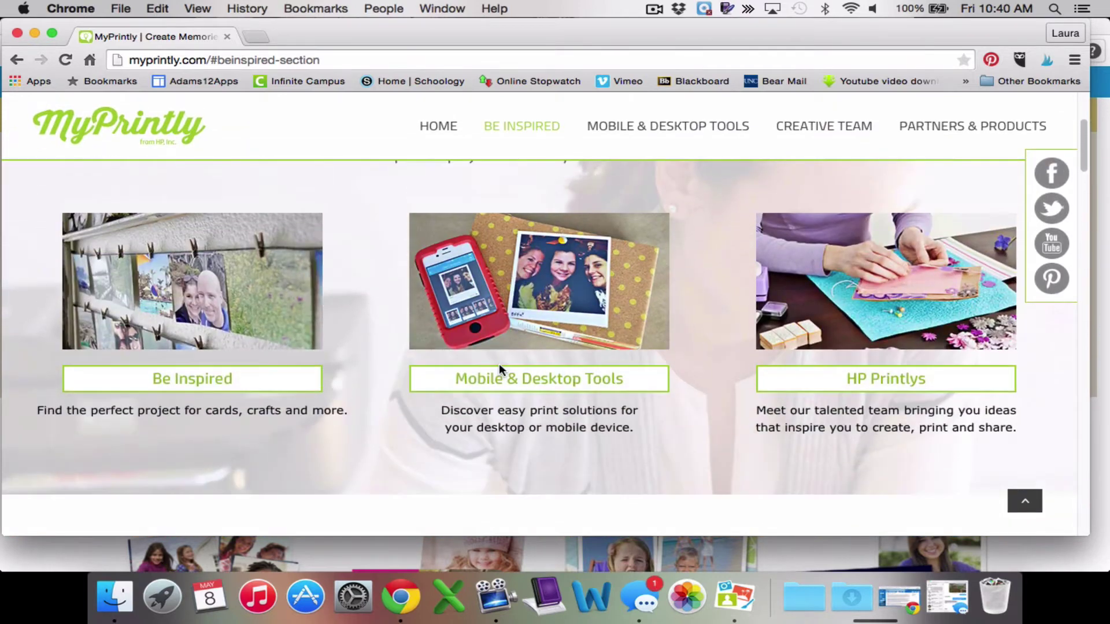
pyautogui.scroll(-2, 500, 368)
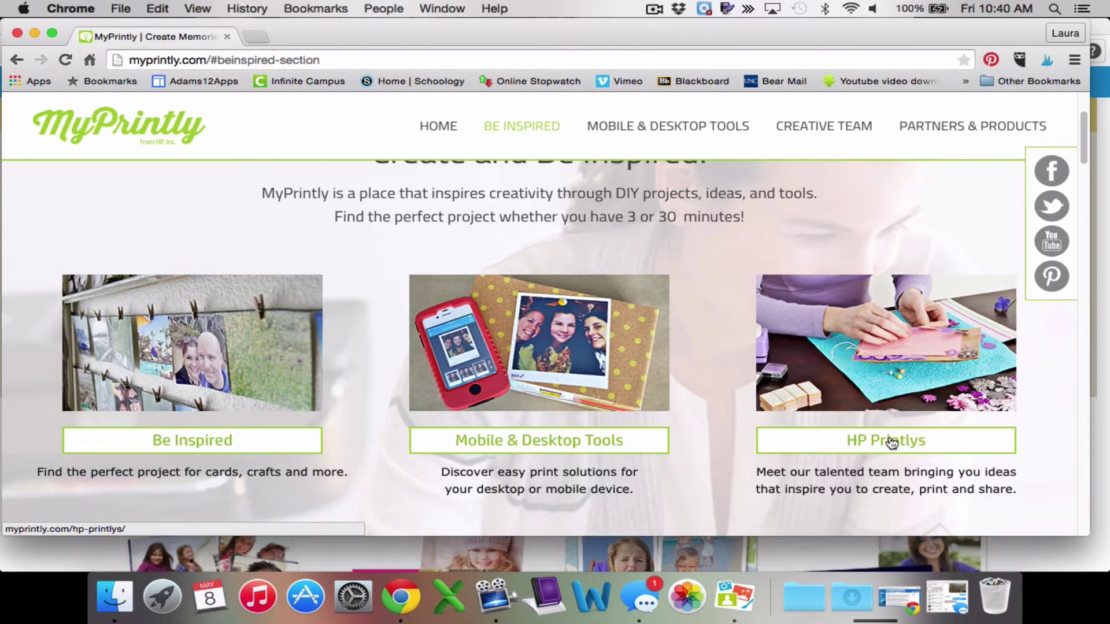
pyautogui.scroll(2, 885, 455)
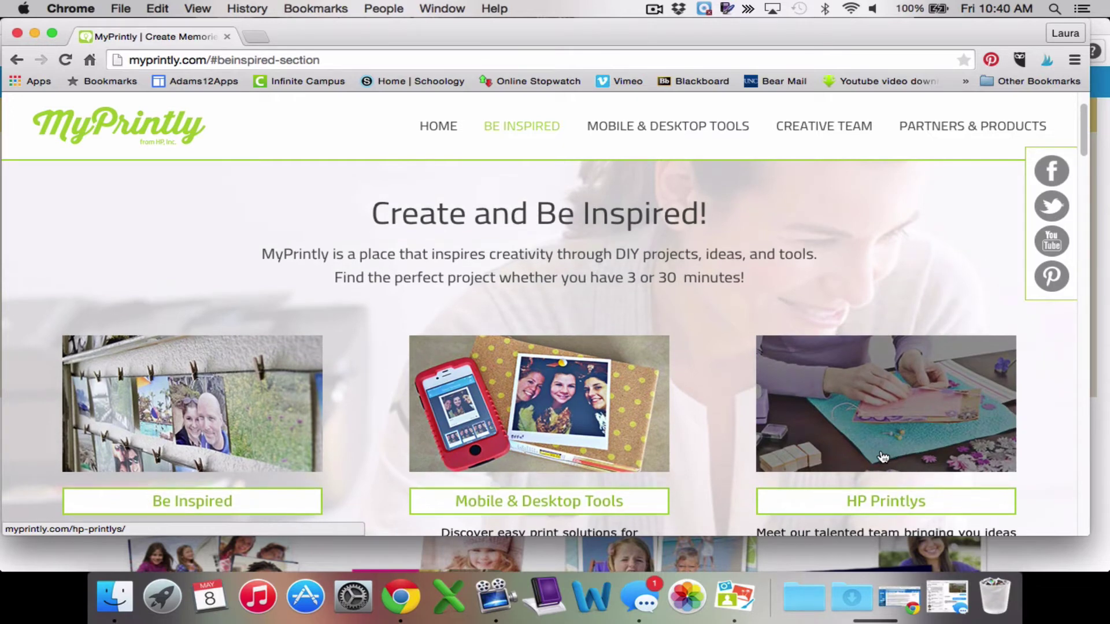
pyautogui.scroll(-3, 883, 456)
pyautogui.scroll(1, 910, 455)
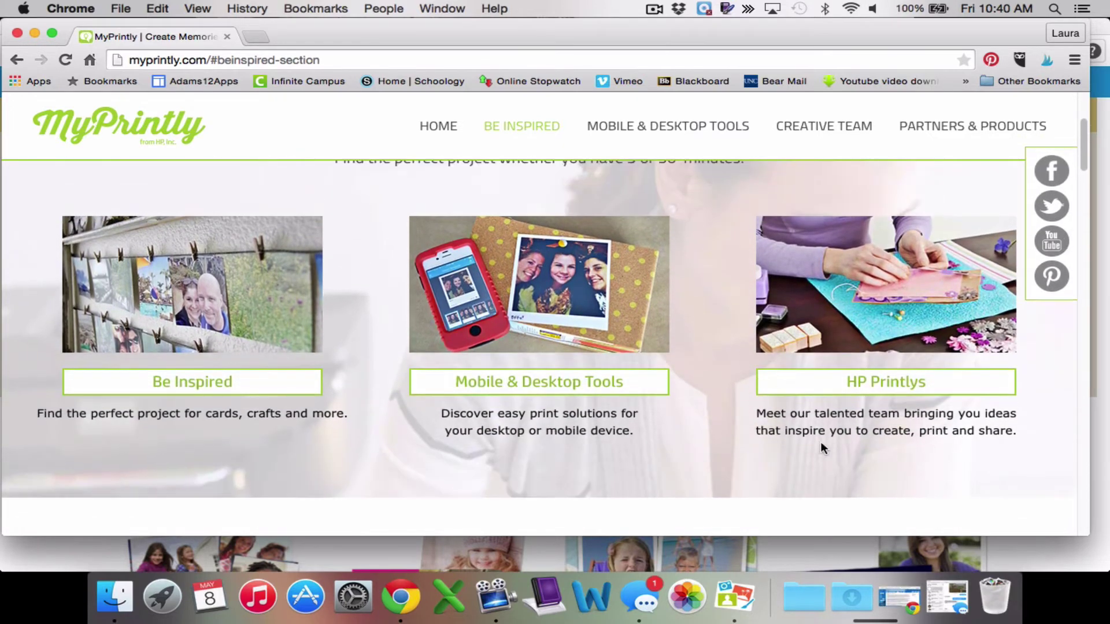
# - Show Mobile & Desktop Tools and scroll its listings, from HP Photo Creations to Instant Ink
pyautogui.click(531, 387)
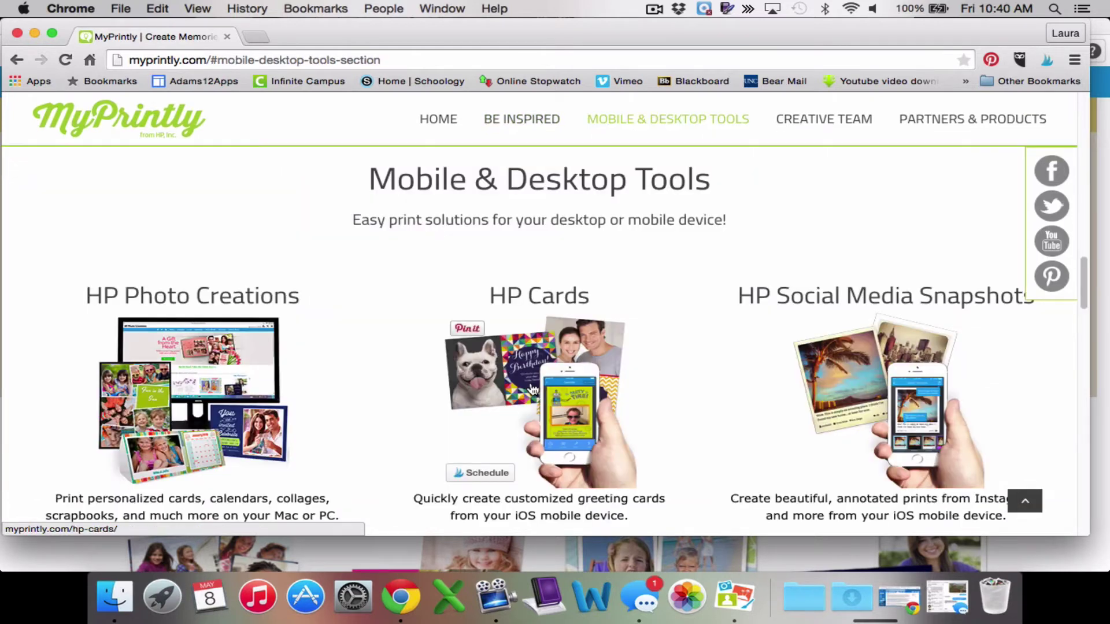
pyautogui.scroll(-5, 441, 309)
pyautogui.scroll(3, 442, 314)
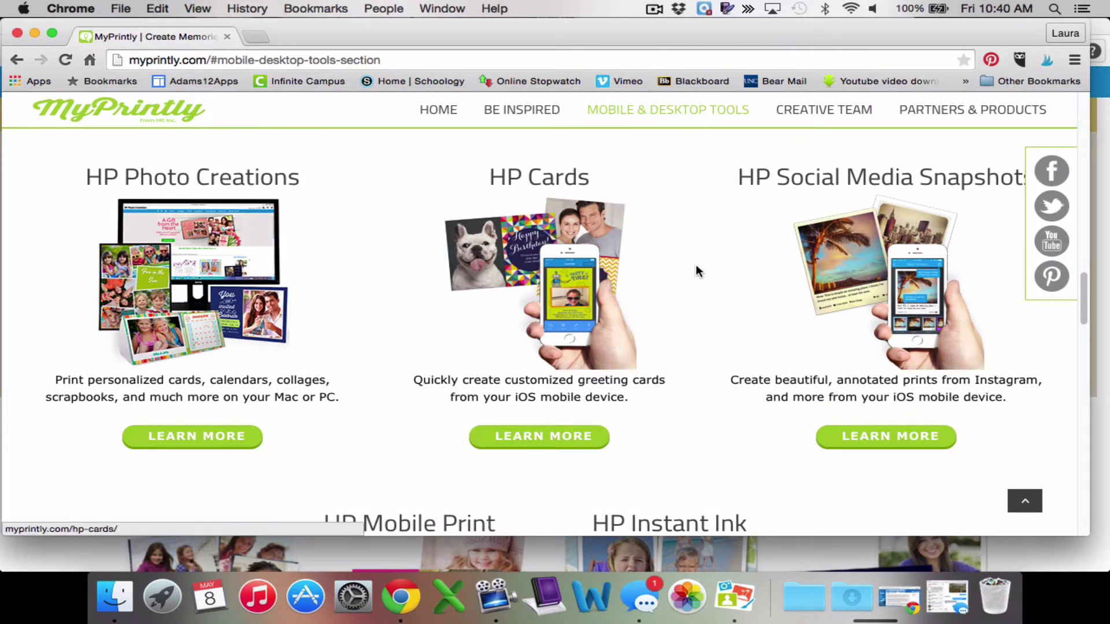
pyautogui.scroll(-2, 693, 273)
pyautogui.scroll(-3, 694, 274)
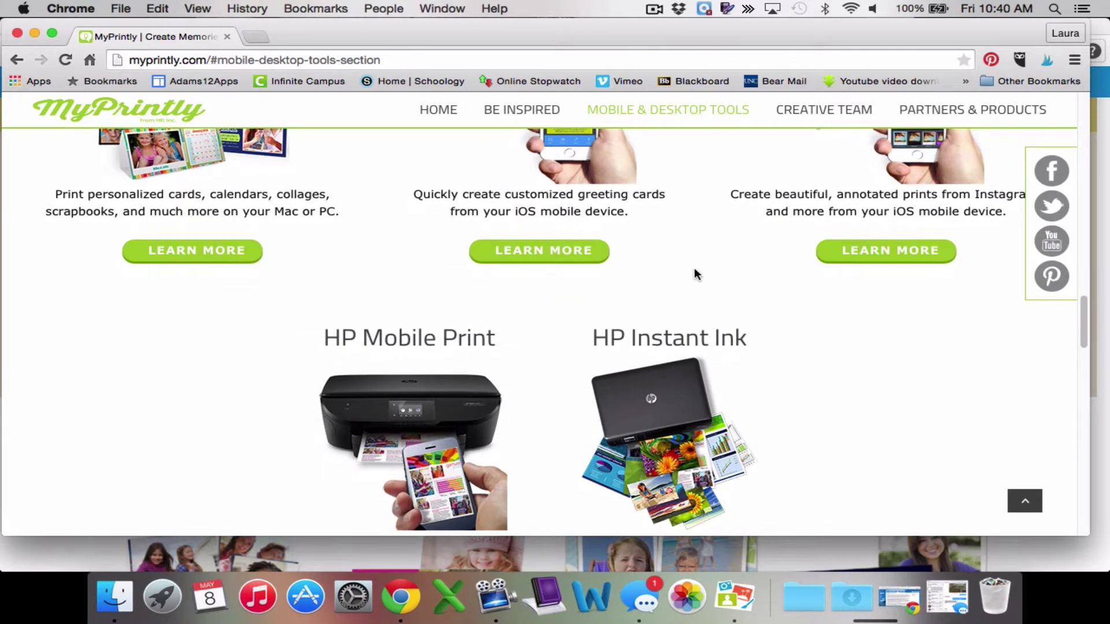
pyautogui.scroll(-5, 703, 265)
pyautogui.scroll(8, 536, 272)
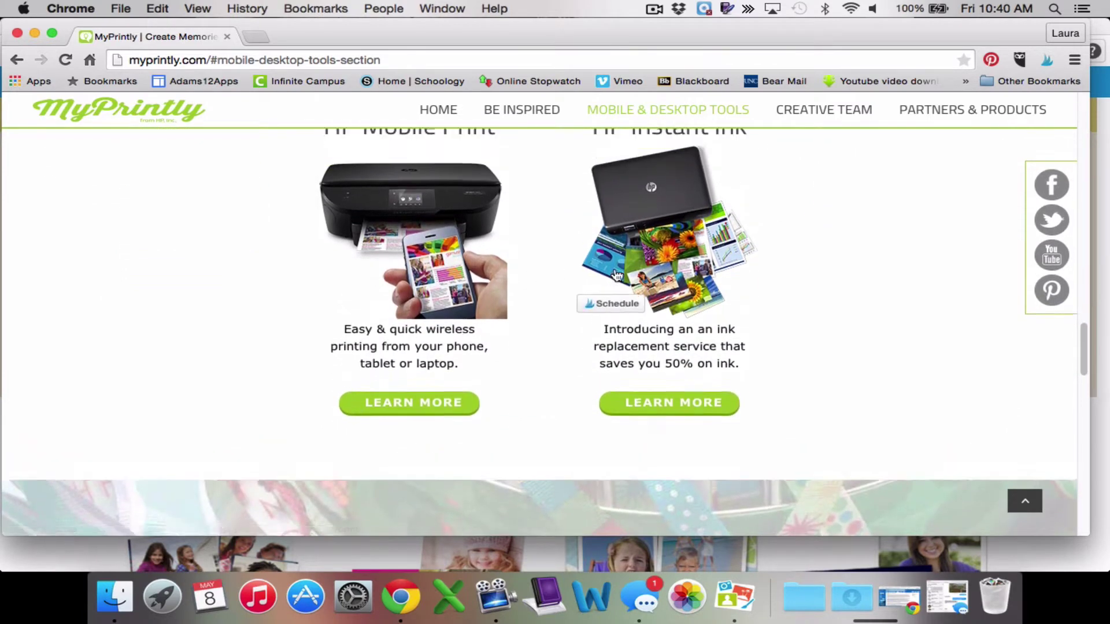
pyautogui.scroll(-4, 616, 274)
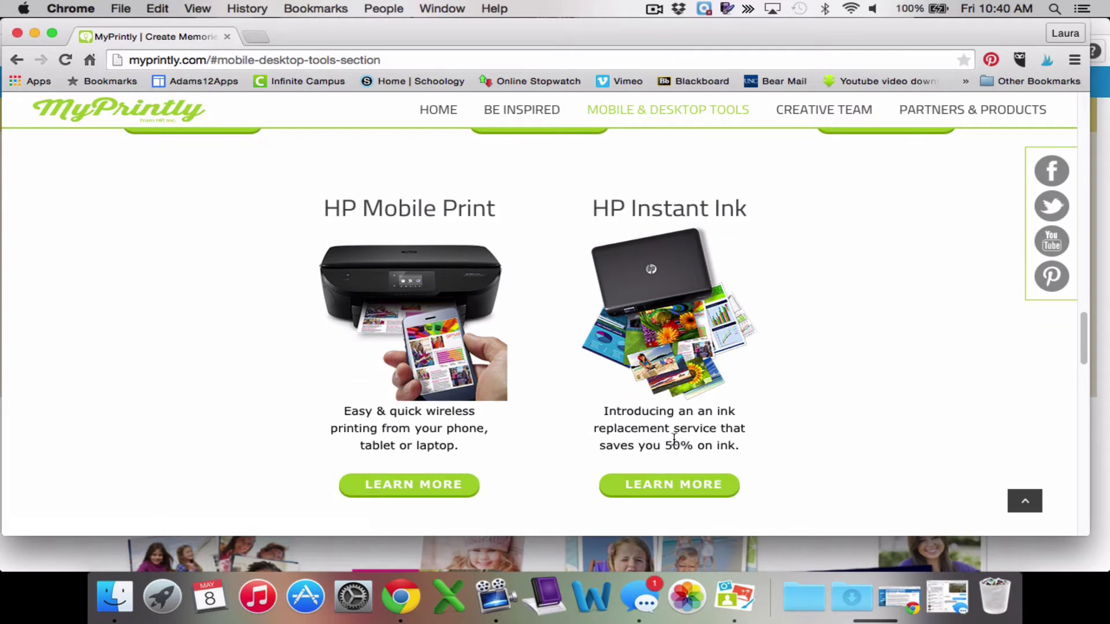
pyautogui.scroll(-3, 696, 404)
pyautogui.scroll(4, 697, 400)
pyautogui.scroll(15, 696, 402)
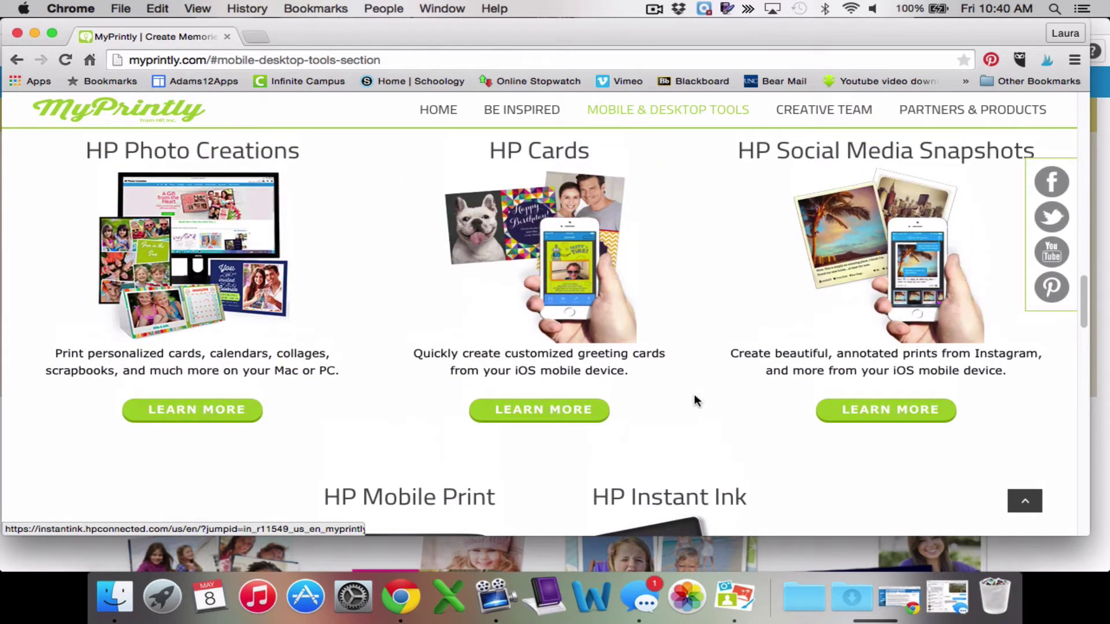
pyautogui.scroll(-5, 697, 401)
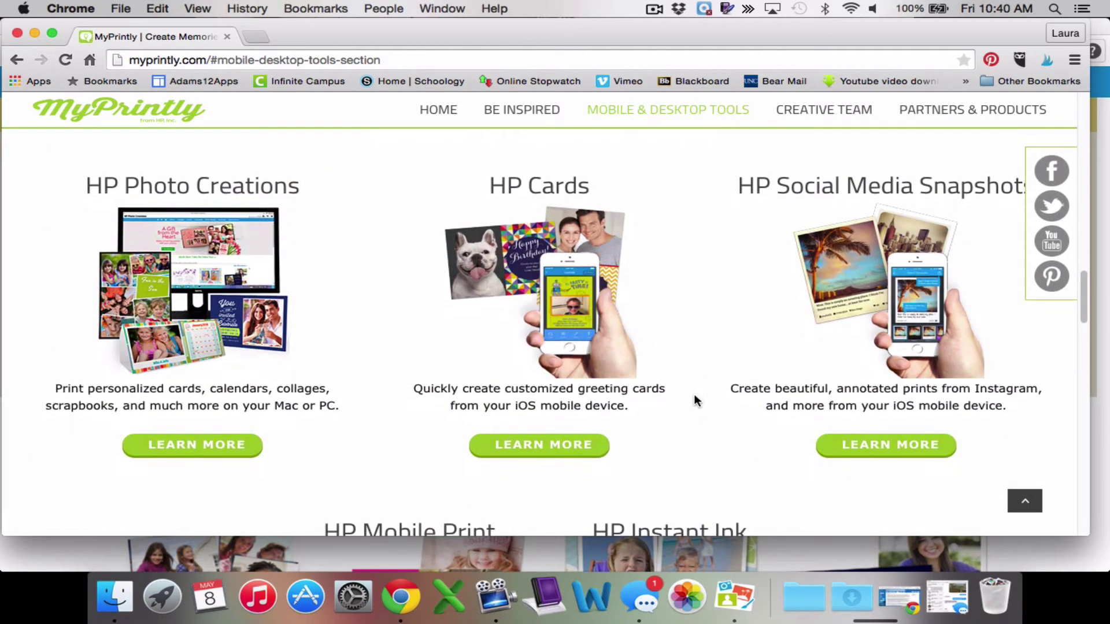
pyautogui.scroll(-9, 695, 399)
pyautogui.scroll(-2, 697, 401)
pyautogui.scroll(10, 696, 400)
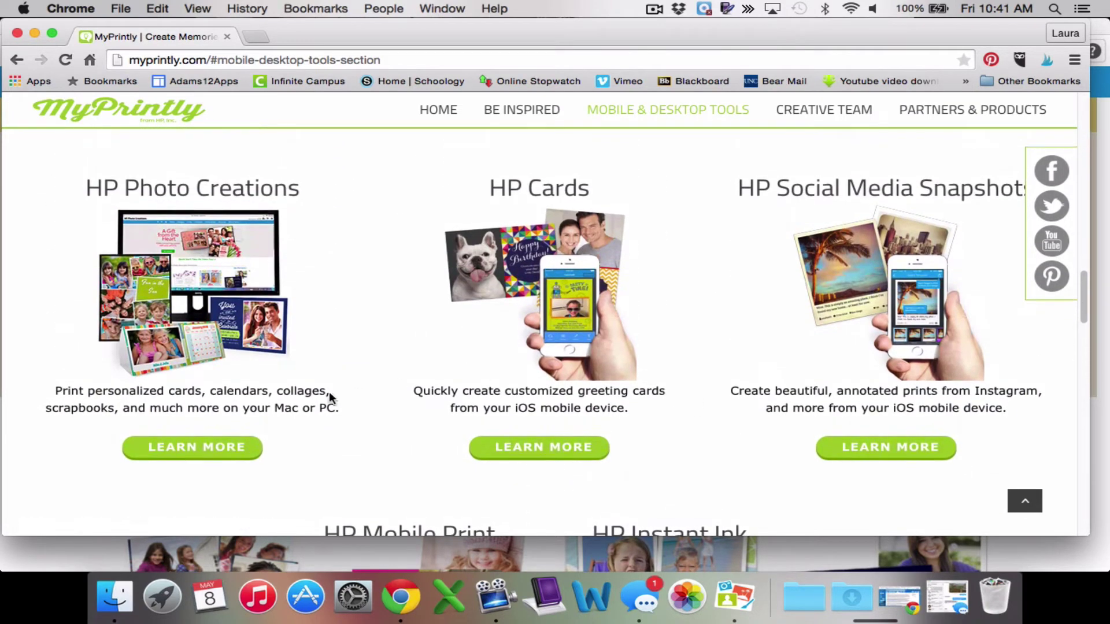
# - Open HP Photo Creations from Learn More, close its About popup, and minimize the browser
pyautogui.click(193, 454)
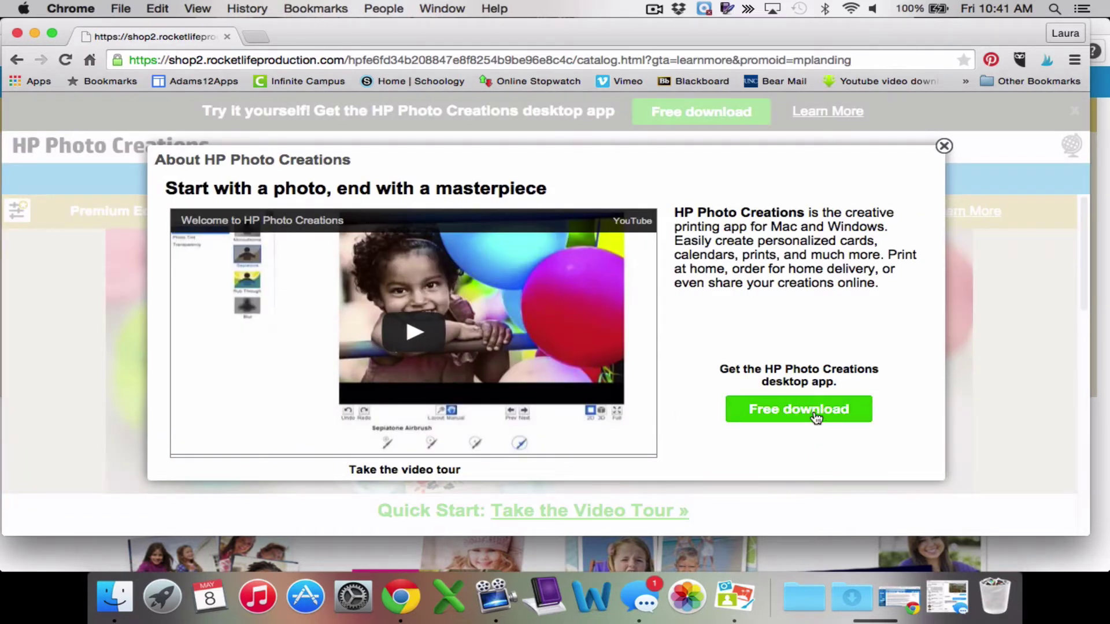
pyautogui.click(944, 146)
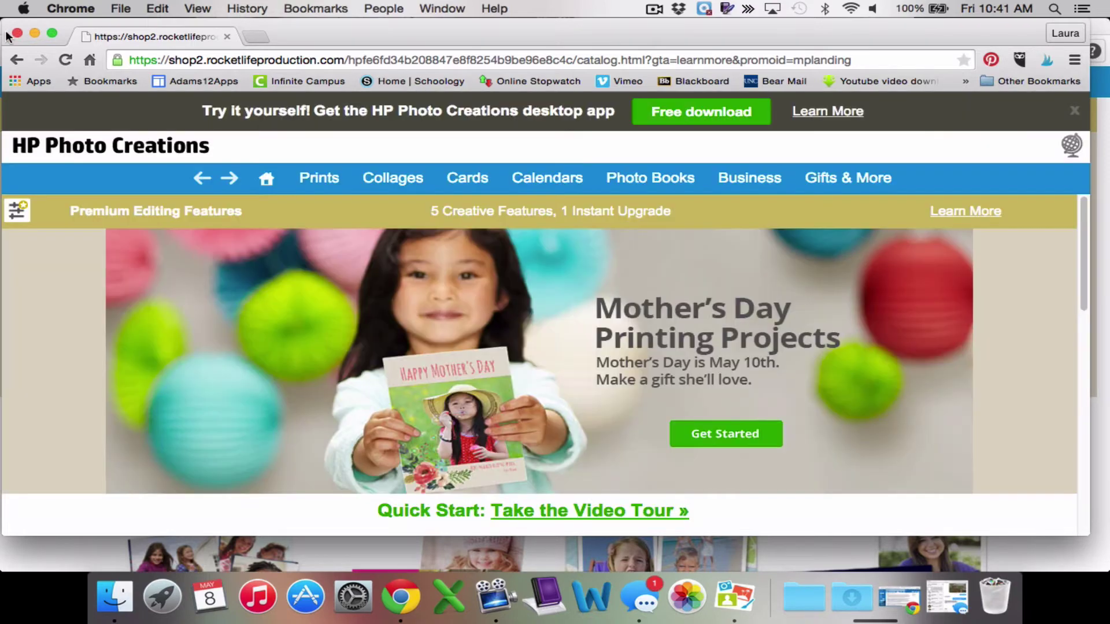
pyautogui.click(34, 31)
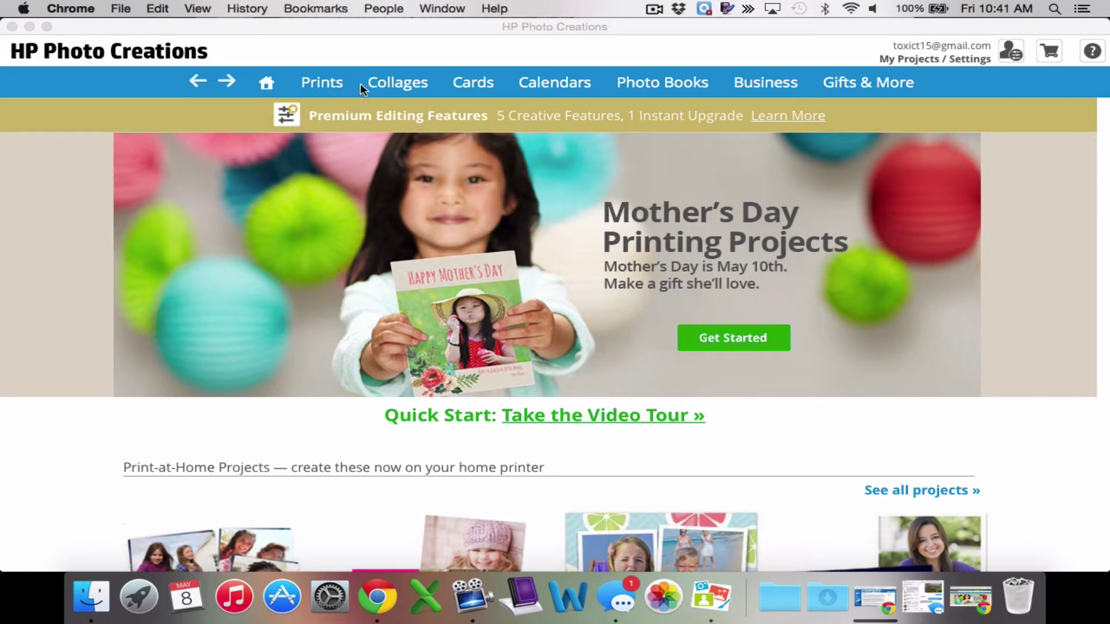
# - Look through the Collages and Gifts & More menus and open the iPhone 5 Cases page
pyautogui.click(397, 83)
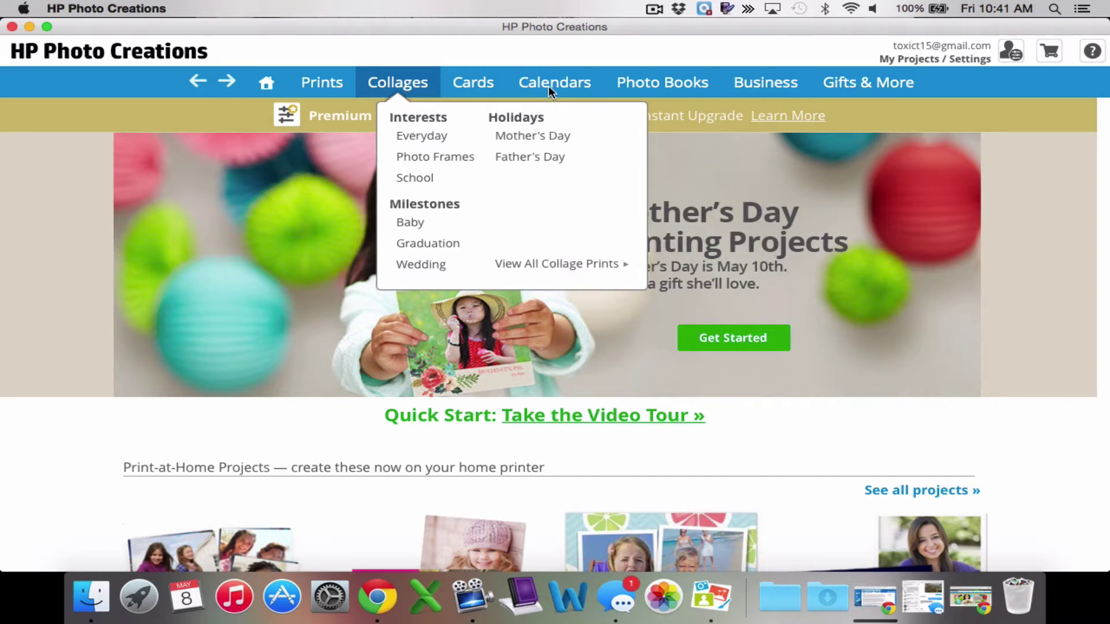
pyautogui.click(862, 88)
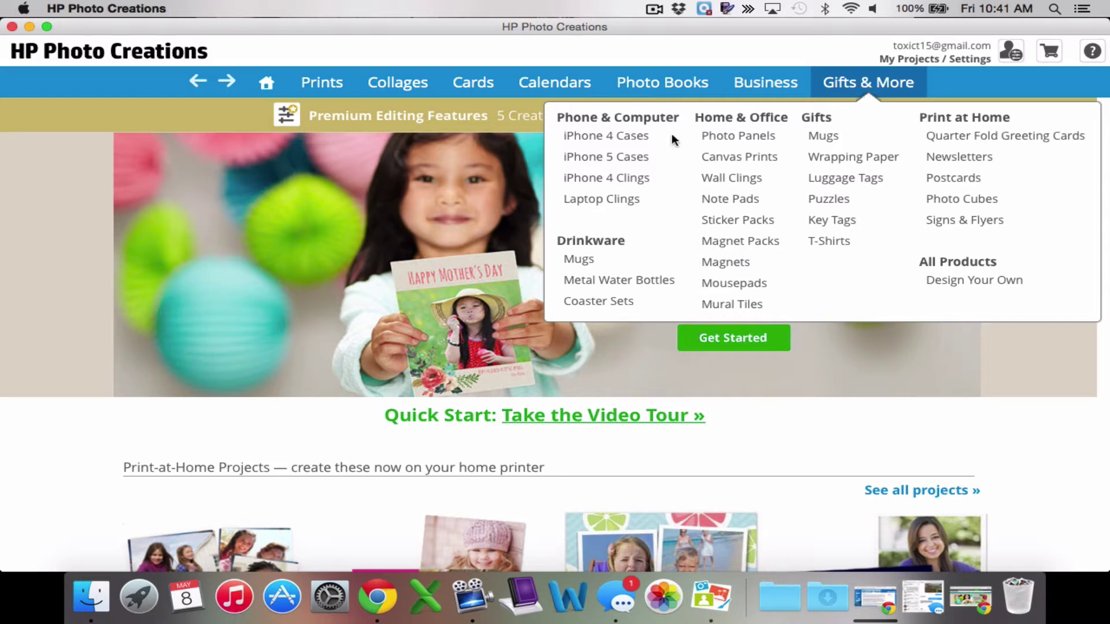
pyautogui.click(595, 162)
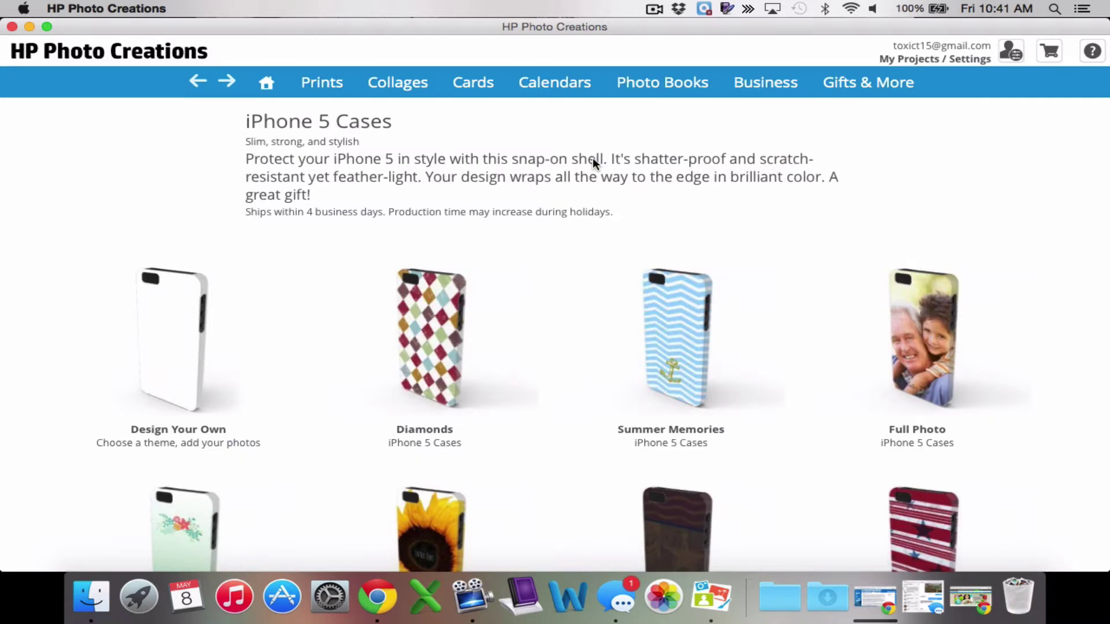
# - View the details of the Summer Memories iPhone case, then close them
pyautogui.scroll(-1, 721, 324)
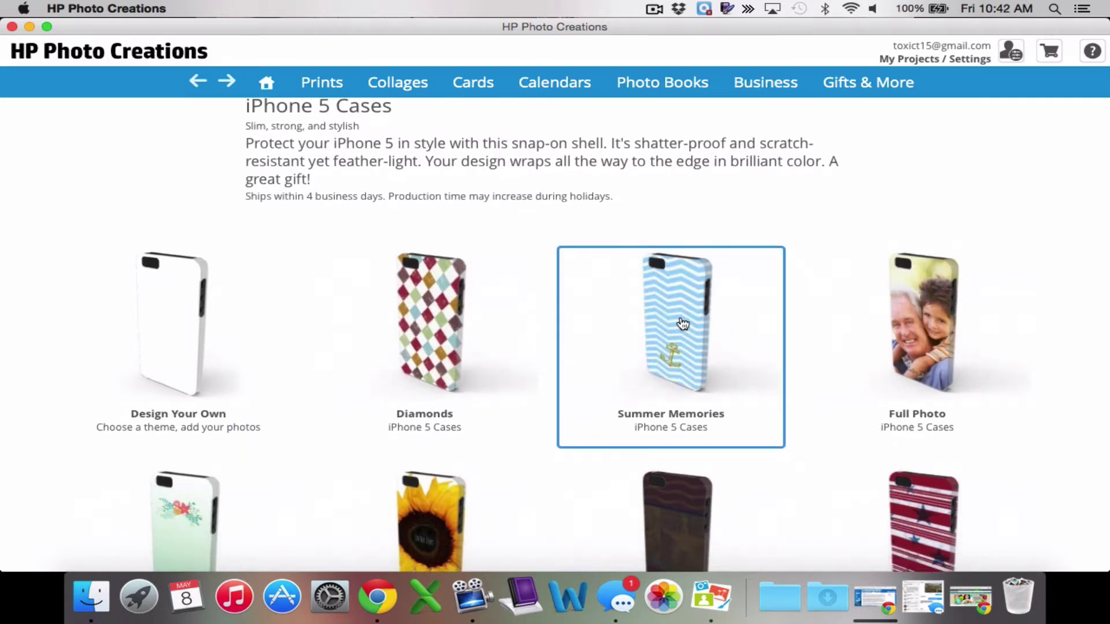
pyautogui.click(682, 324)
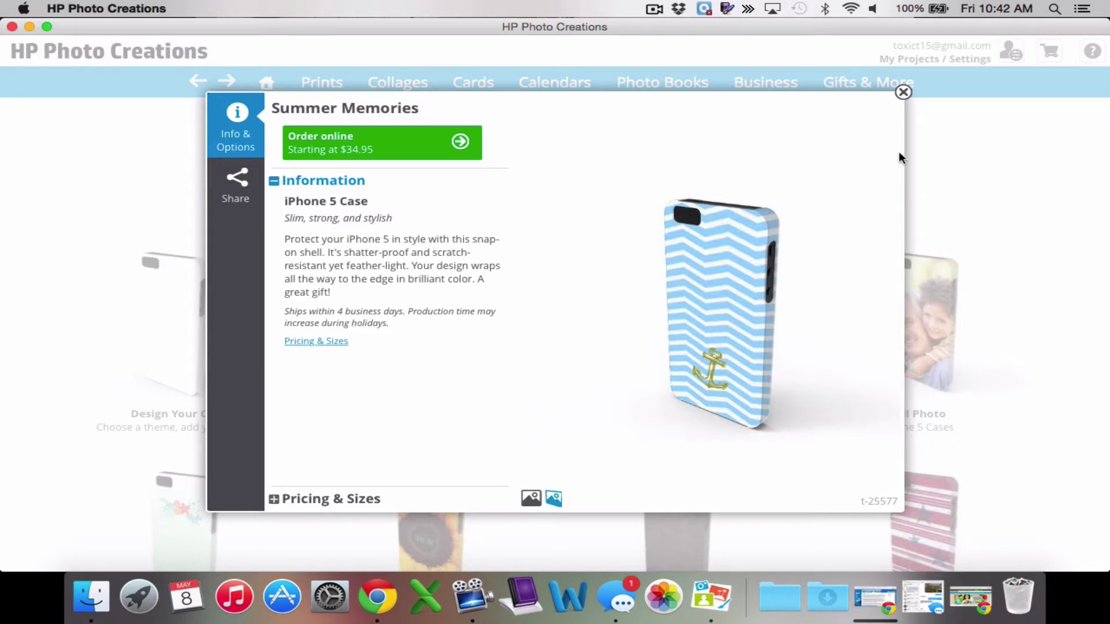
pyautogui.click(904, 94)
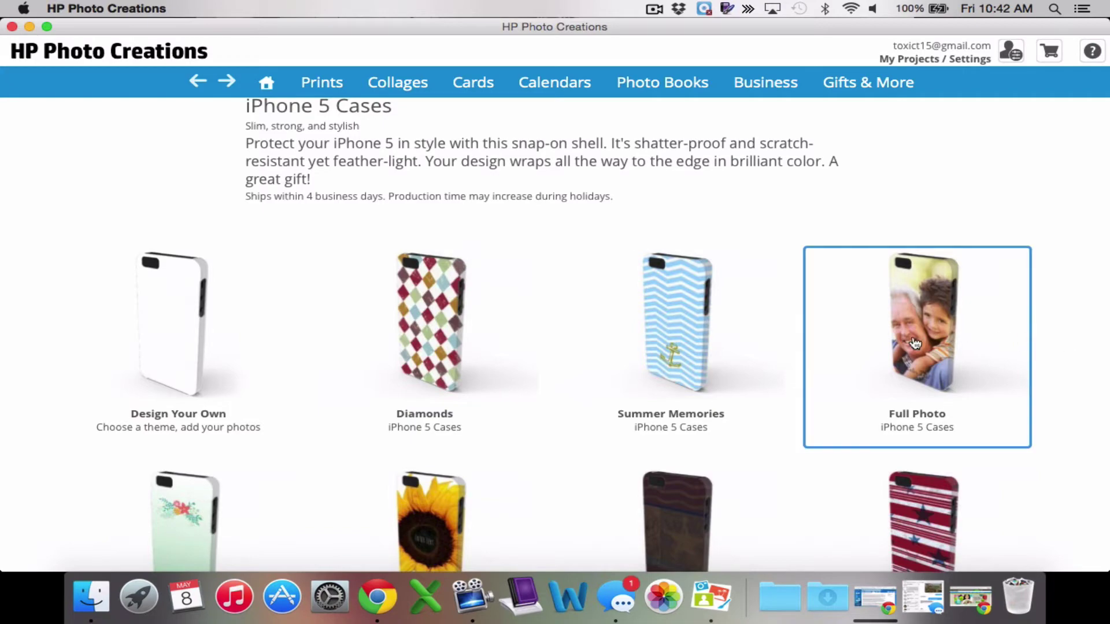
# - Scroll the case designs and reveal the Gifts & More and Photo Books dropdowns
pyautogui.scroll(-1, 496, 309)
pyautogui.scroll(-10, 497, 309)
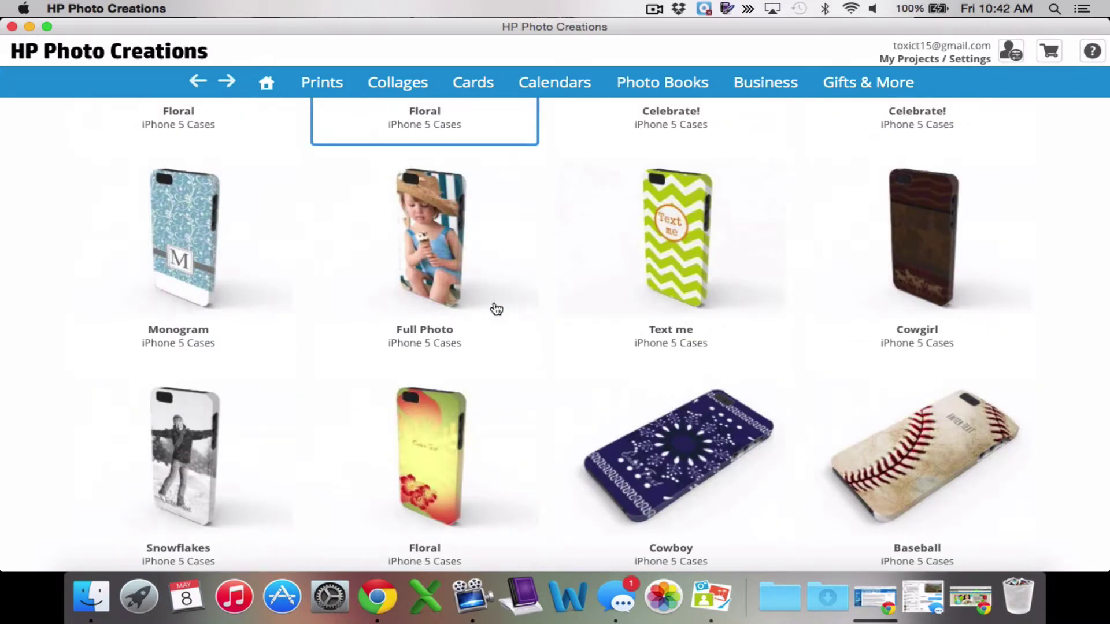
pyautogui.scroll(-5, 497, 309)
pyautogui.scroll(15, 497, 309)
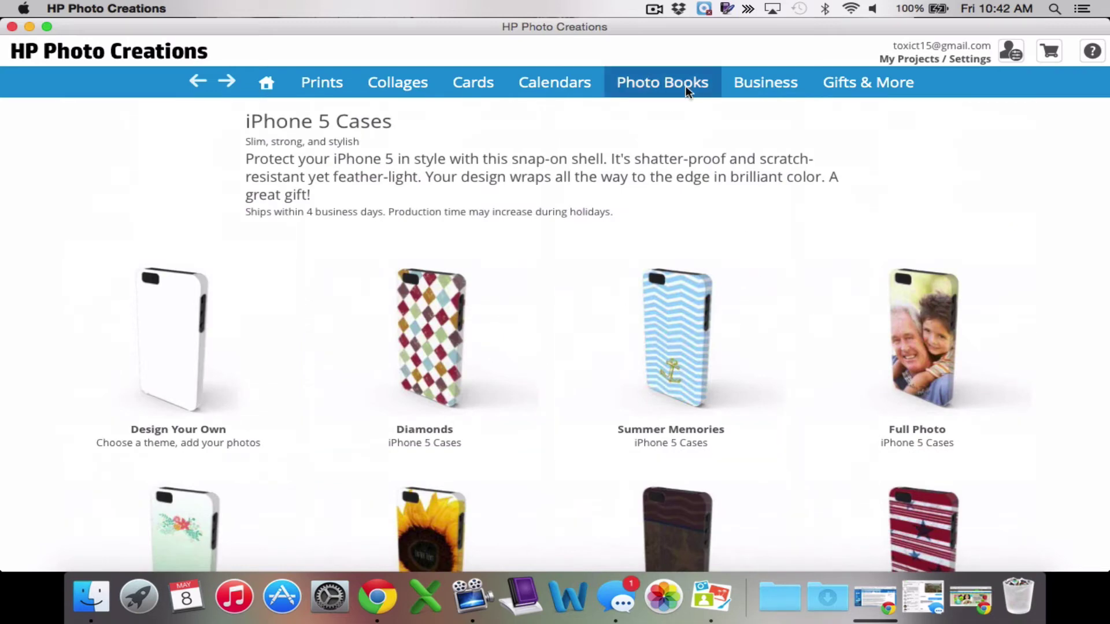
pyautogui.moveTo(845, 82)
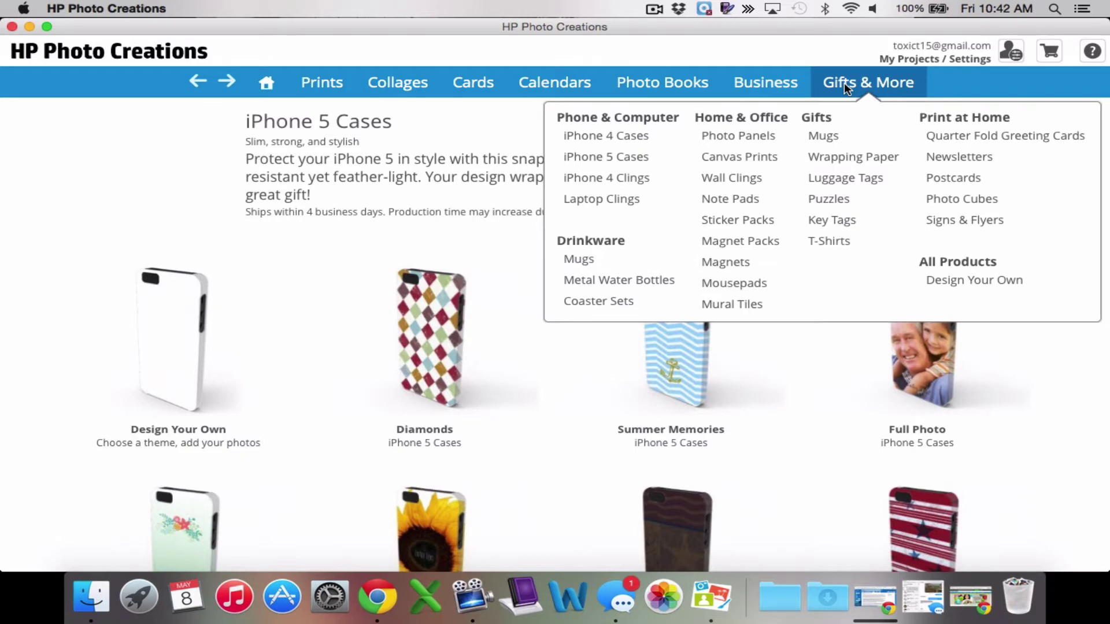
pyautogui.moveTo(685, 73)
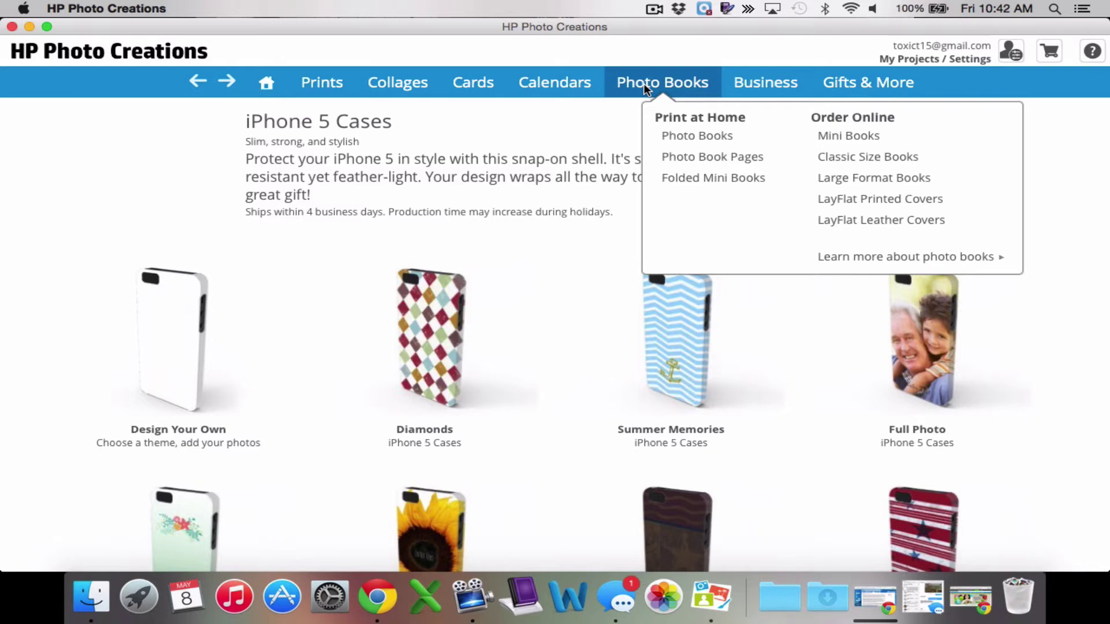
# - Open the Photo Books designs page and scroll through it
pyautogui.click(699, 136)
pyautogui.scroll(-3, 772, 307)
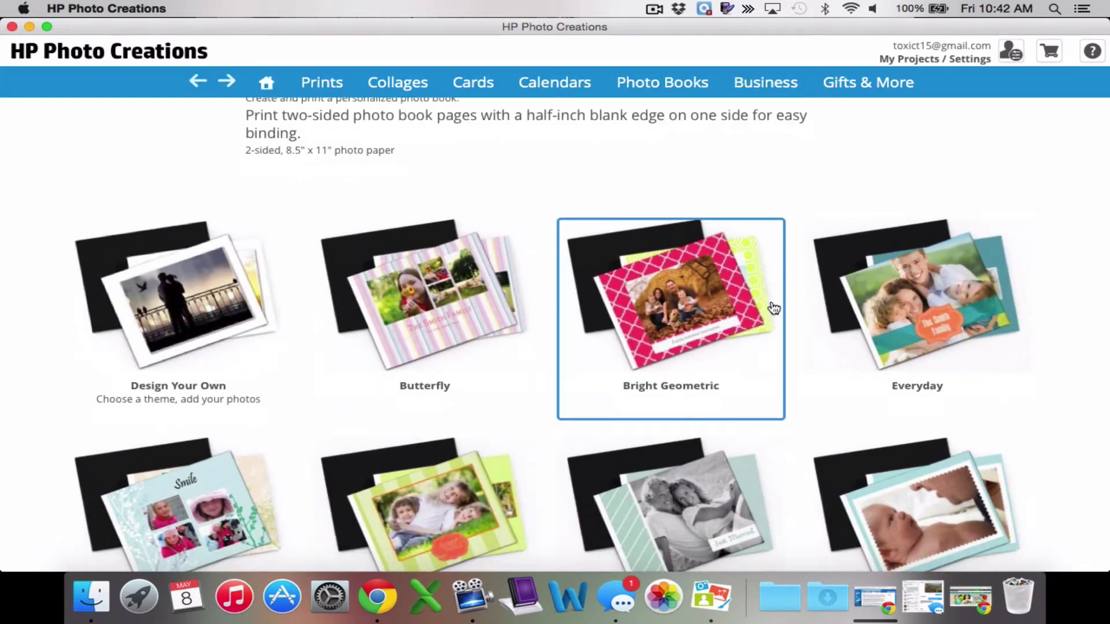
pyautogui.scroll(-5, 774, 308)
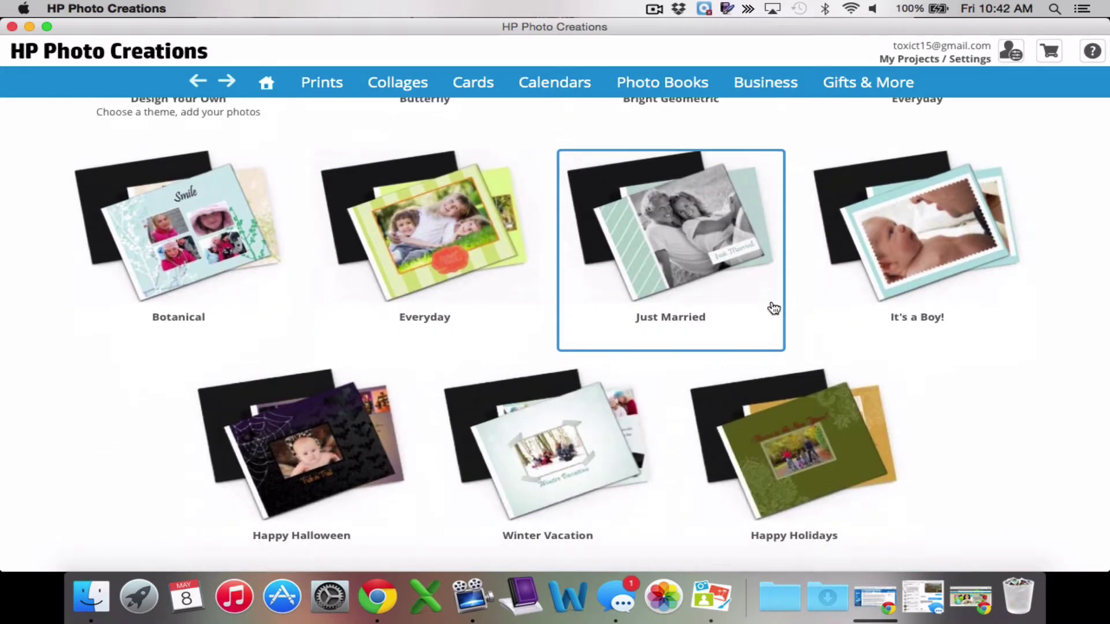
pyautogui.scroll(2, 773, 308)
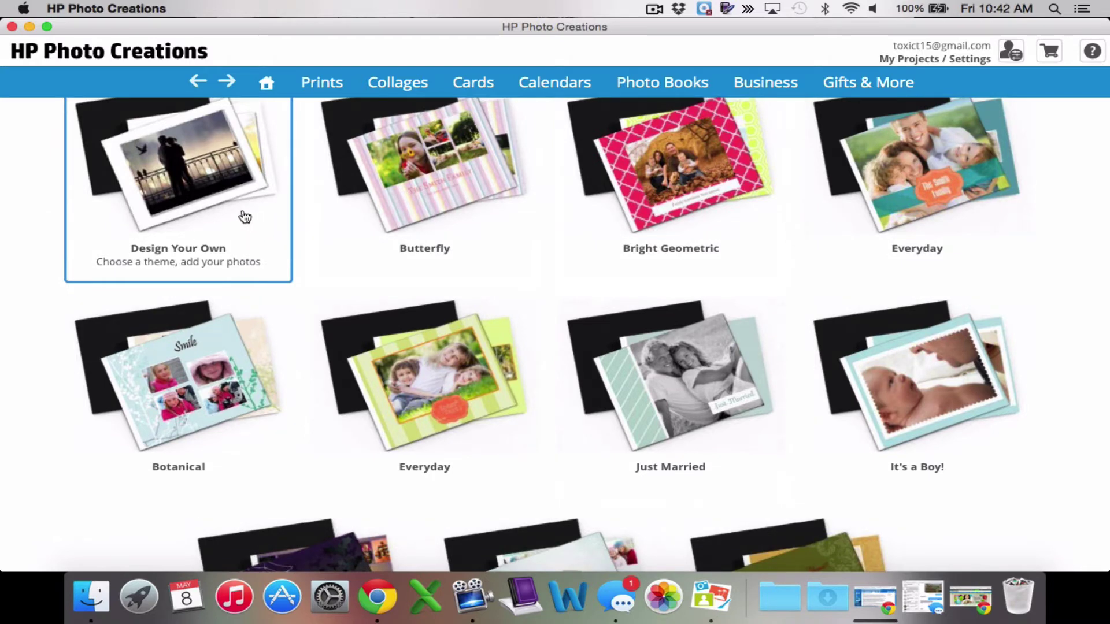
# - Open the 12-Month Calendars designs, browse them, and bring up the Cards categories
pyautogui.moveTo(552, 101)
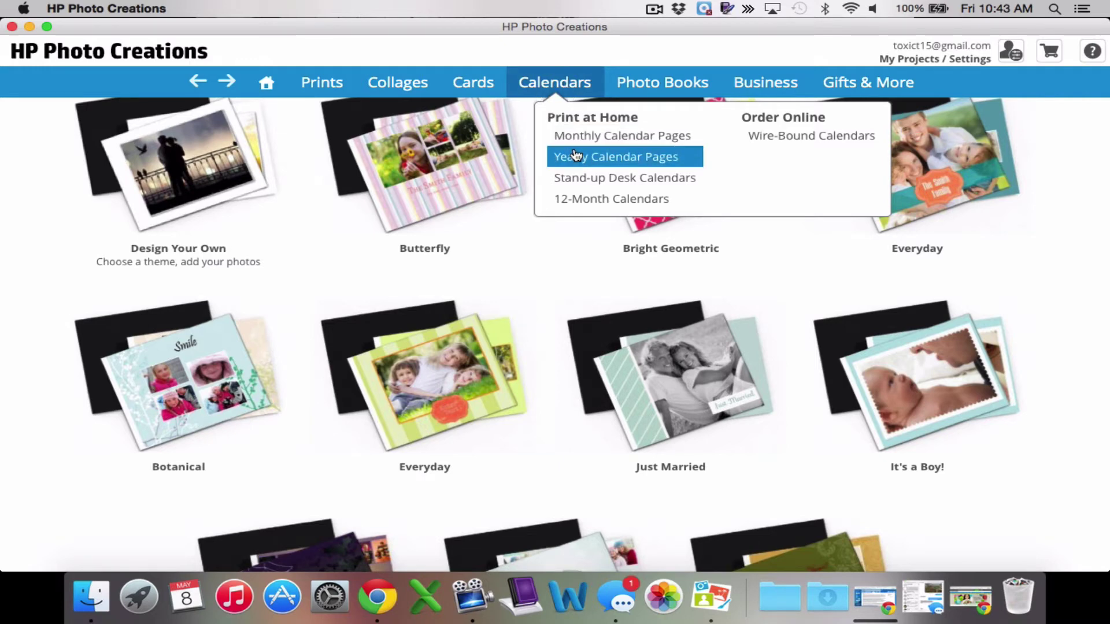
pyautogui.click(588, 200)
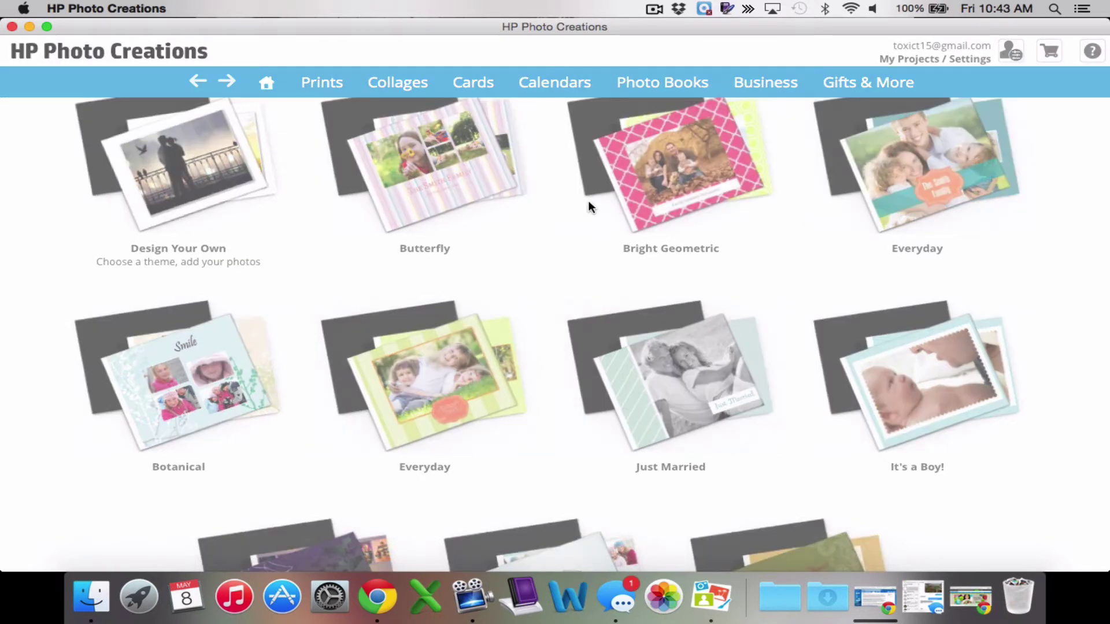
pyautogui.scroll(-3, 727, 266)
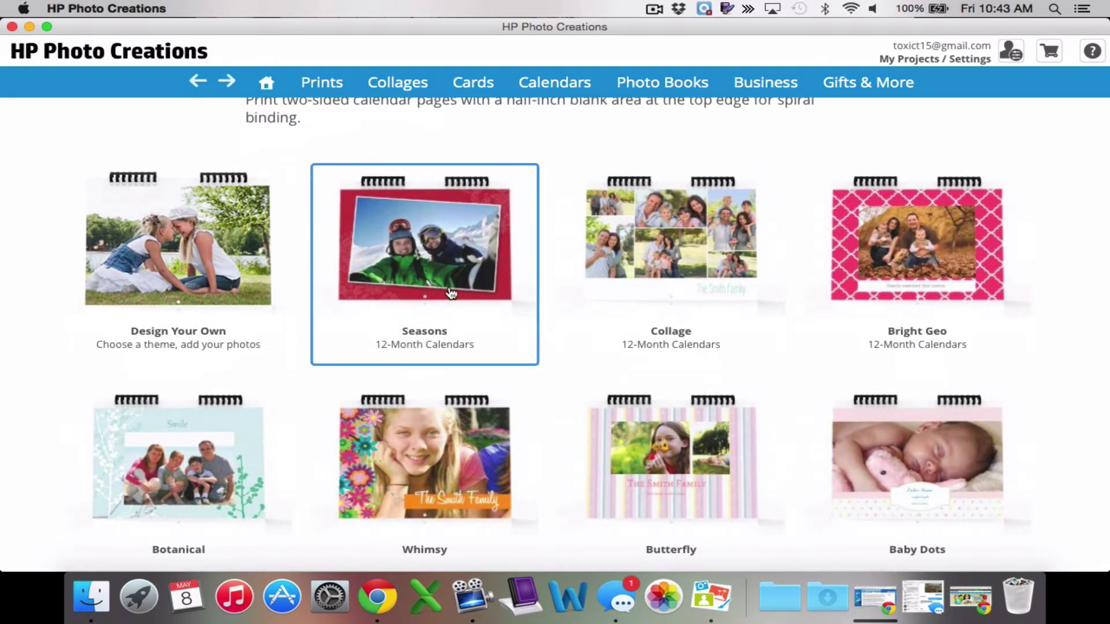
pyautogui.scroll(-10, 197, 295)
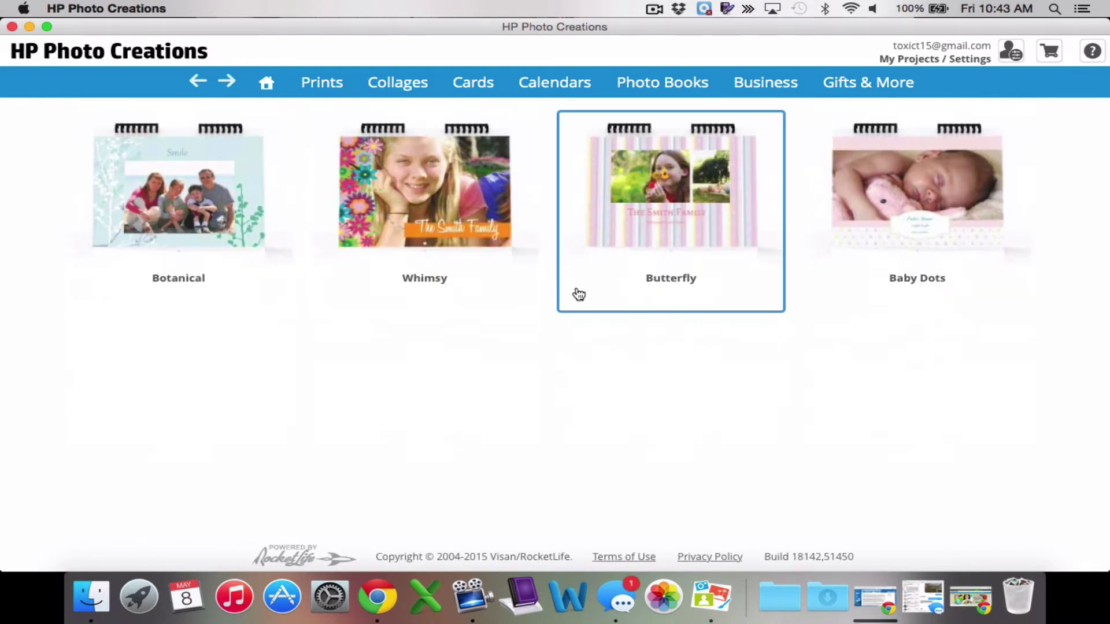
pyautogui.scroll(3, 781, 281)
pyautogui.scroll(2, 783, 281)
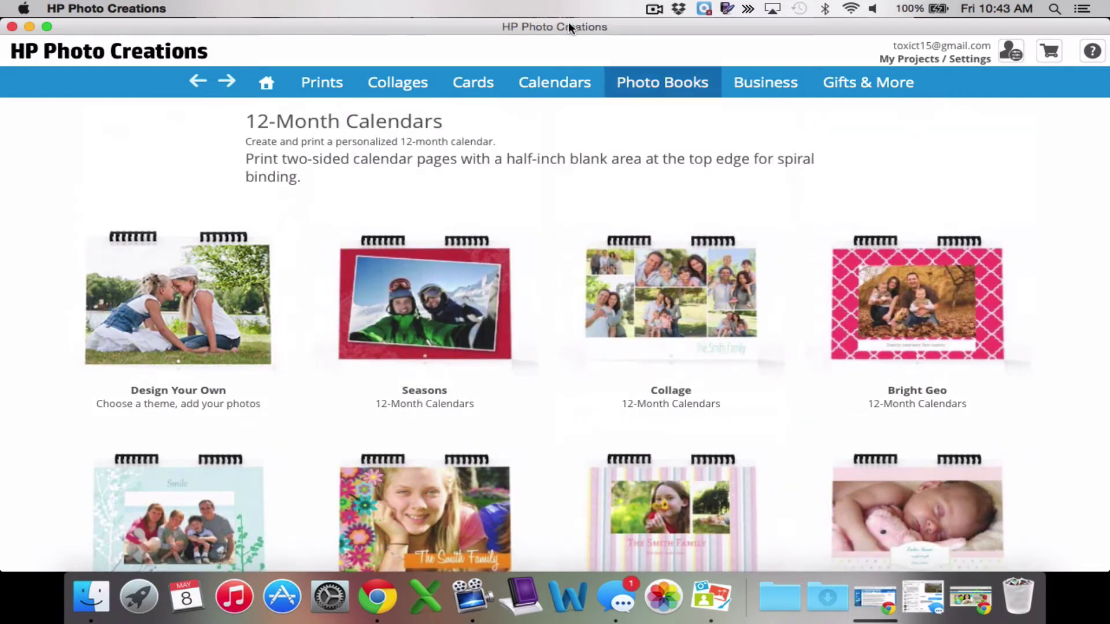
pyautogui.click(497, 83)
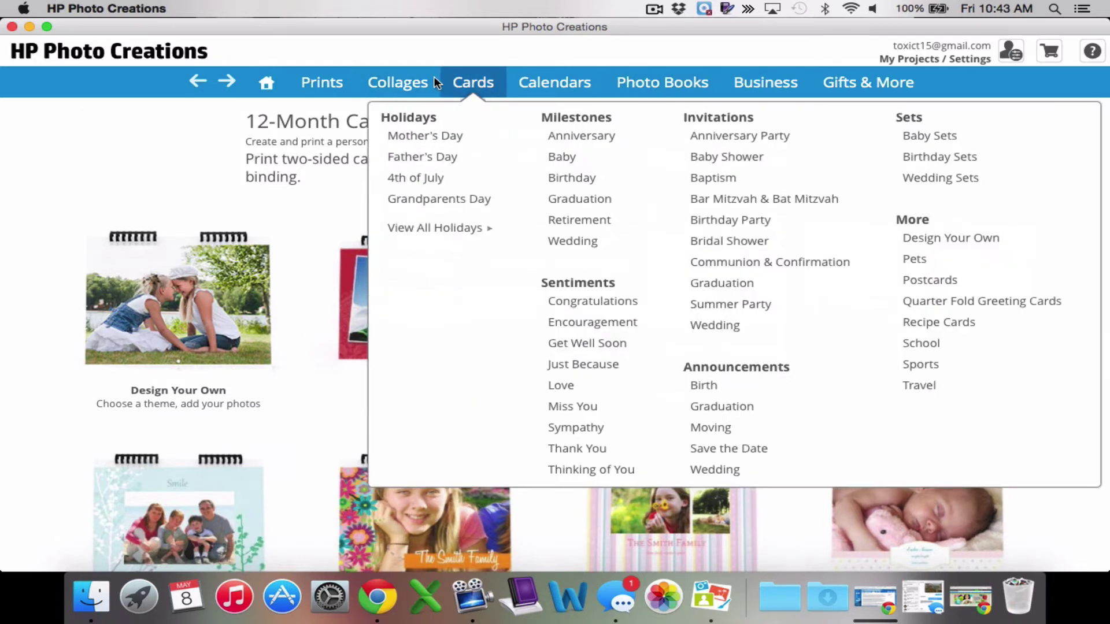
# - Open Mother's Day cards and scroll the Flat Cards grid to Happy Mother's Day Grandma
pyautogui.click(416, 138)
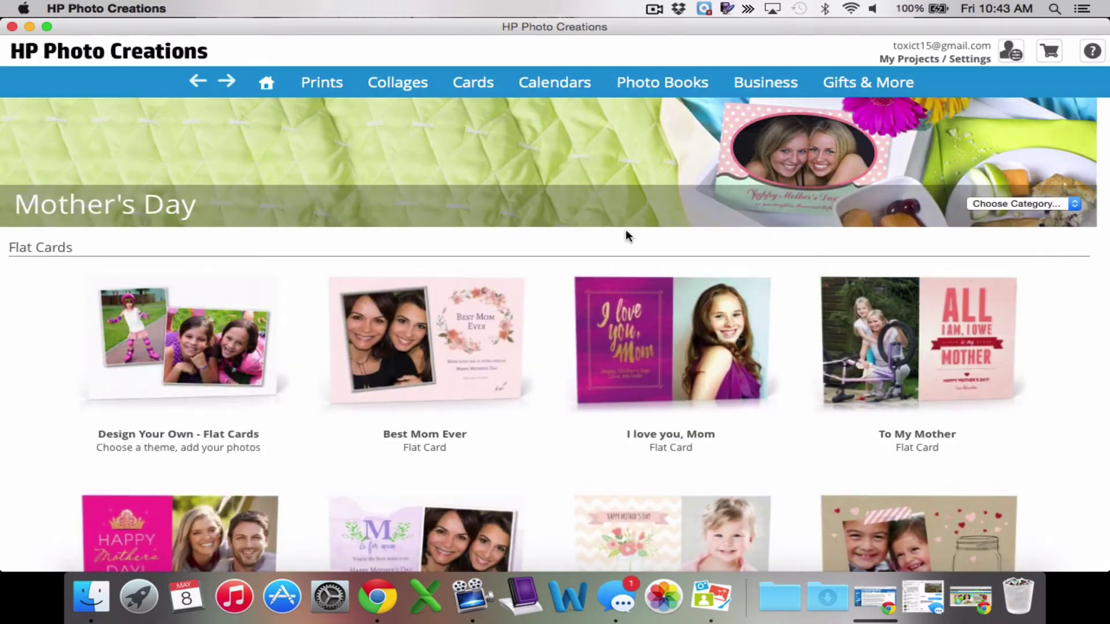
pyautogui.scroll(-3, 636, 341)
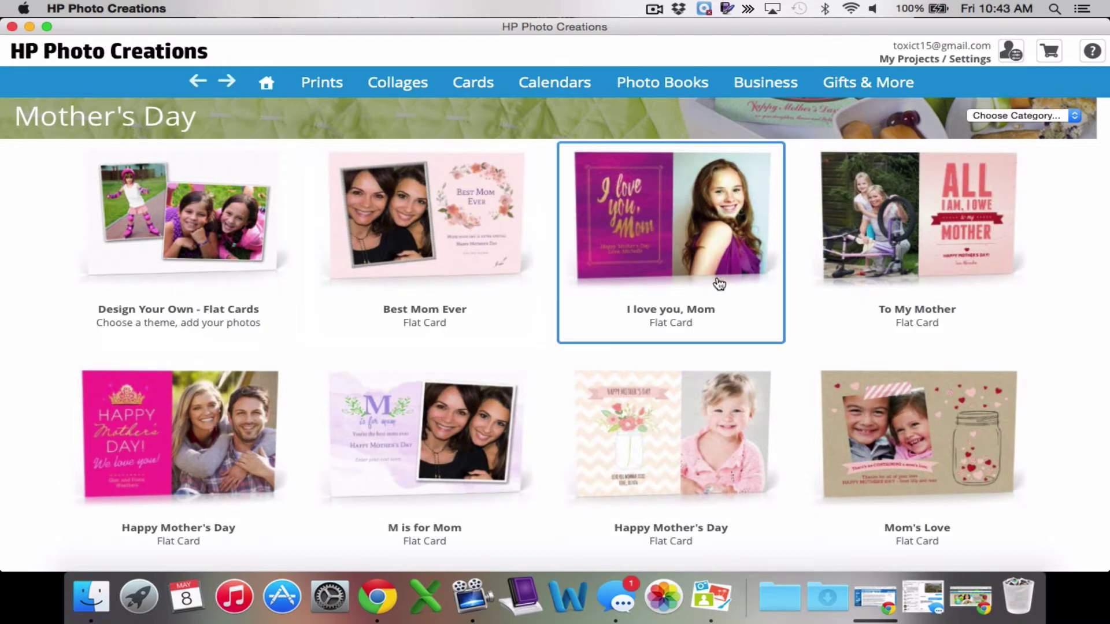
pyautogui.scroll(-1, 704, 309)
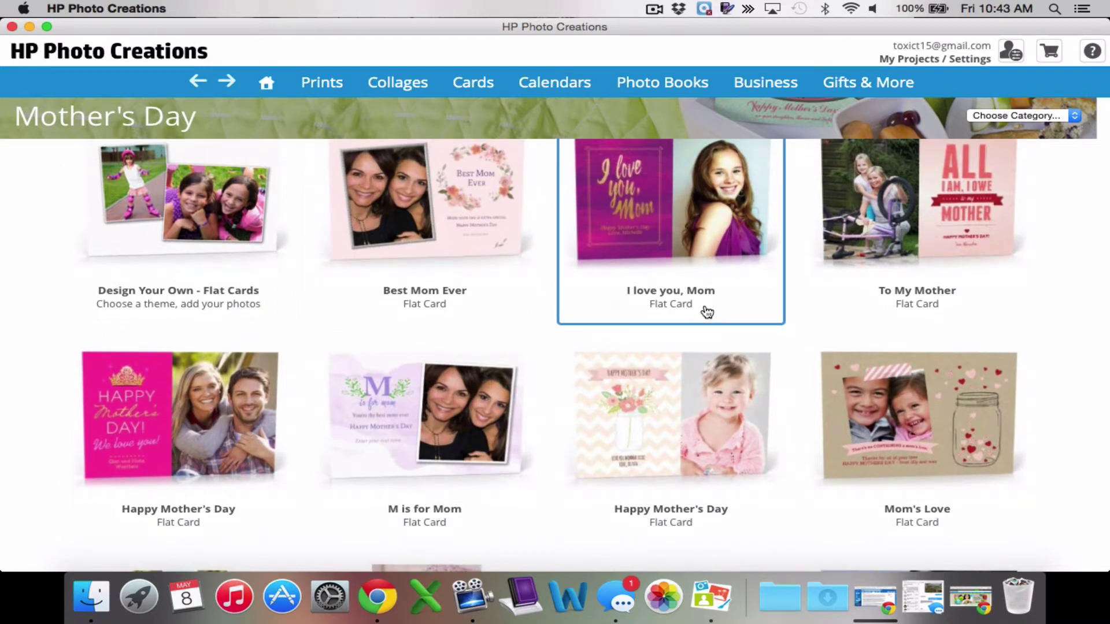
pyautogui.scroll(1, 706, 311)
pyautogui.scroll(-5, 707, 312)
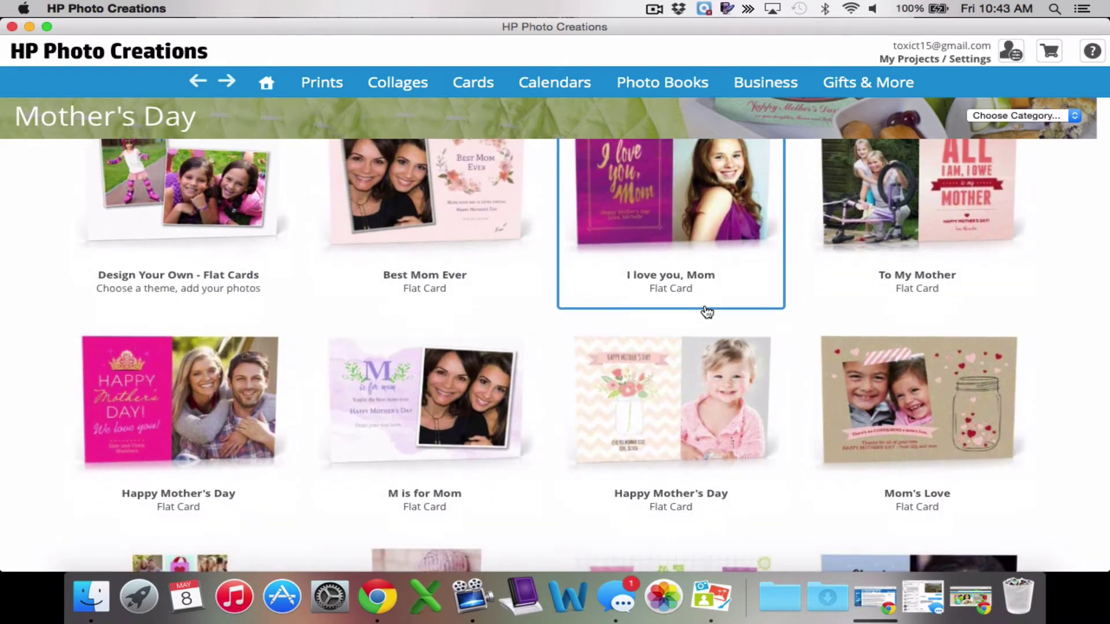
pyautogui.scroll(-5, 707, 313)
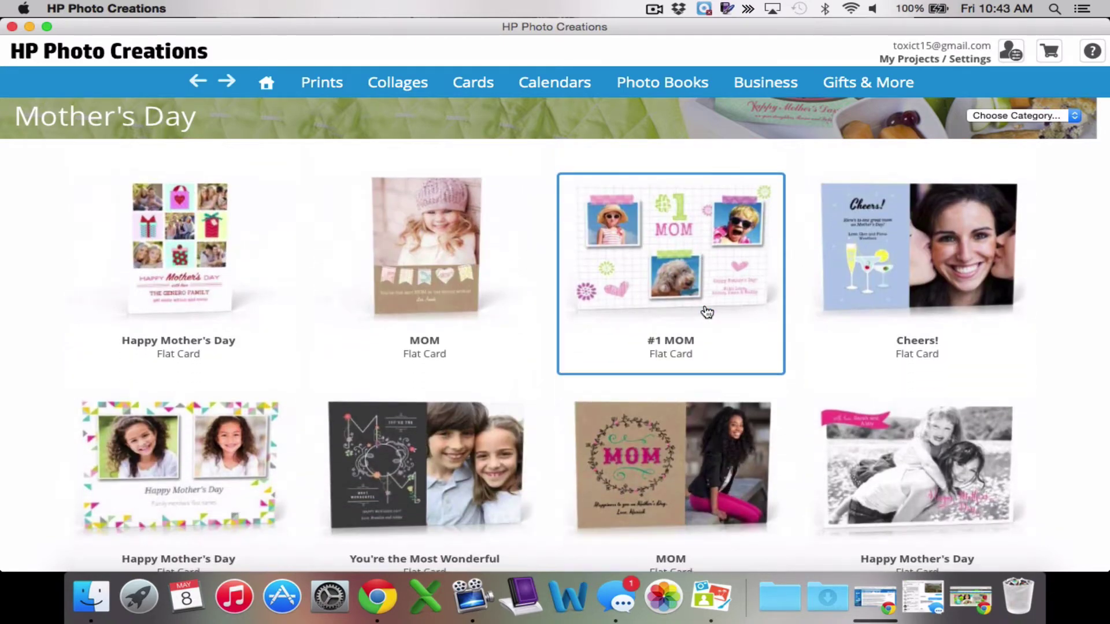
pyautogui.scroll(-5, 706, 312)
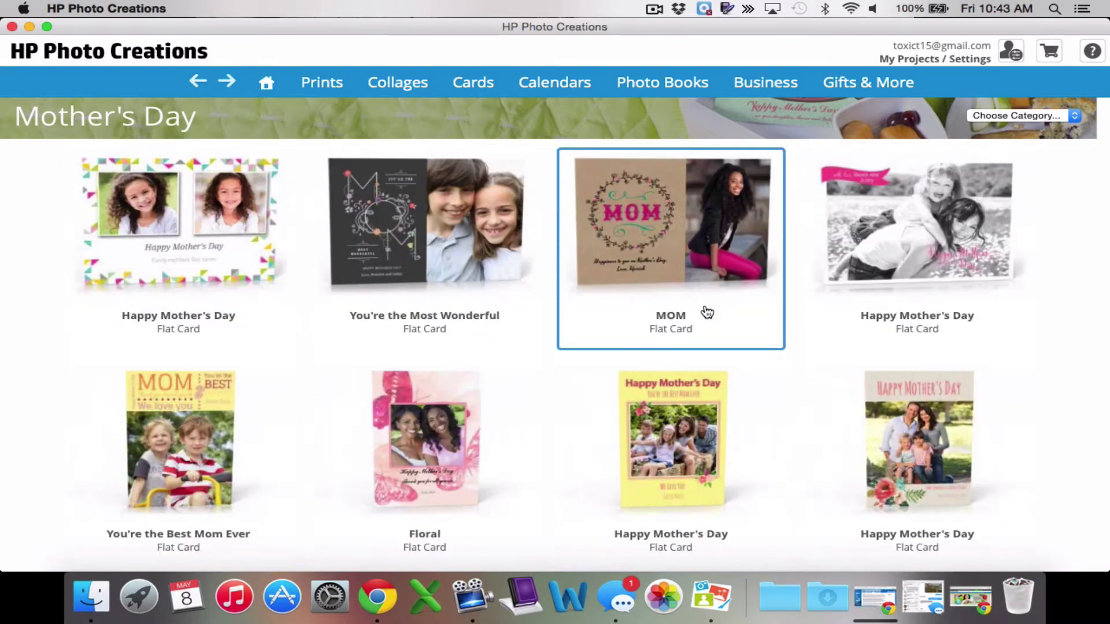
pyautogui.scroll(-5, 706, 312)
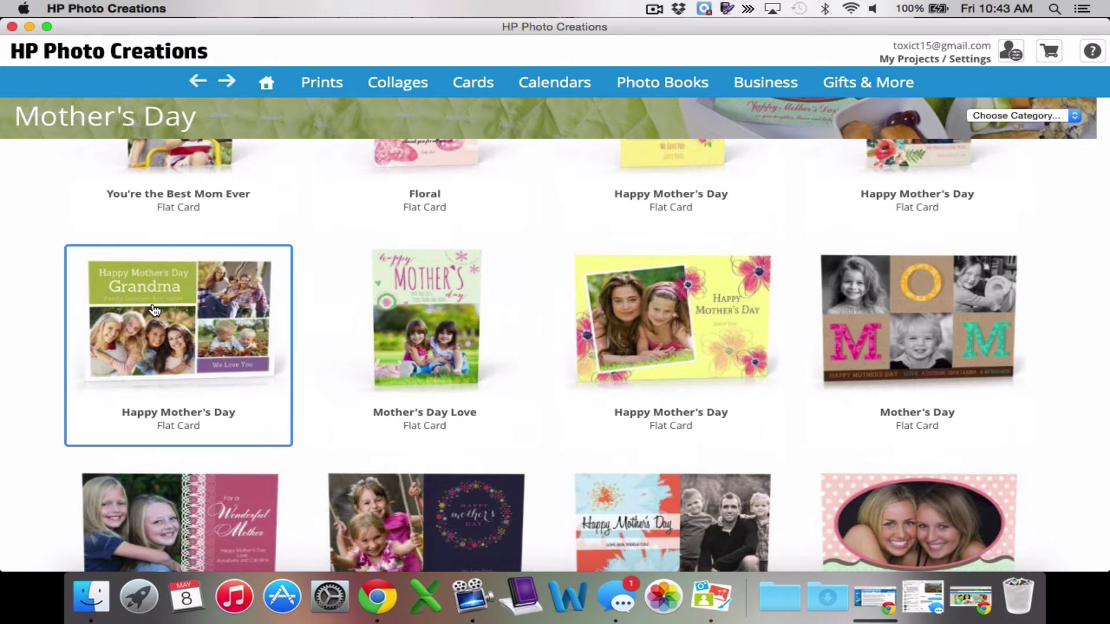
# - Open the Grandma card for print-at-home design and type a name on the line under Grandma
pyautogui.click(193, 315)
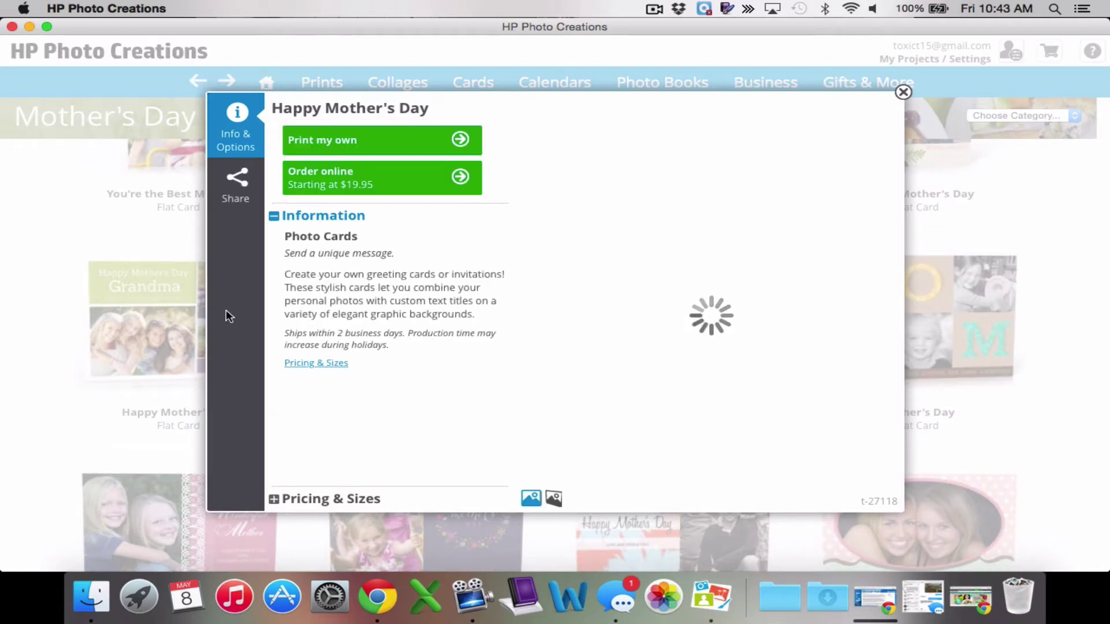
pyautogui.click(341, 142)
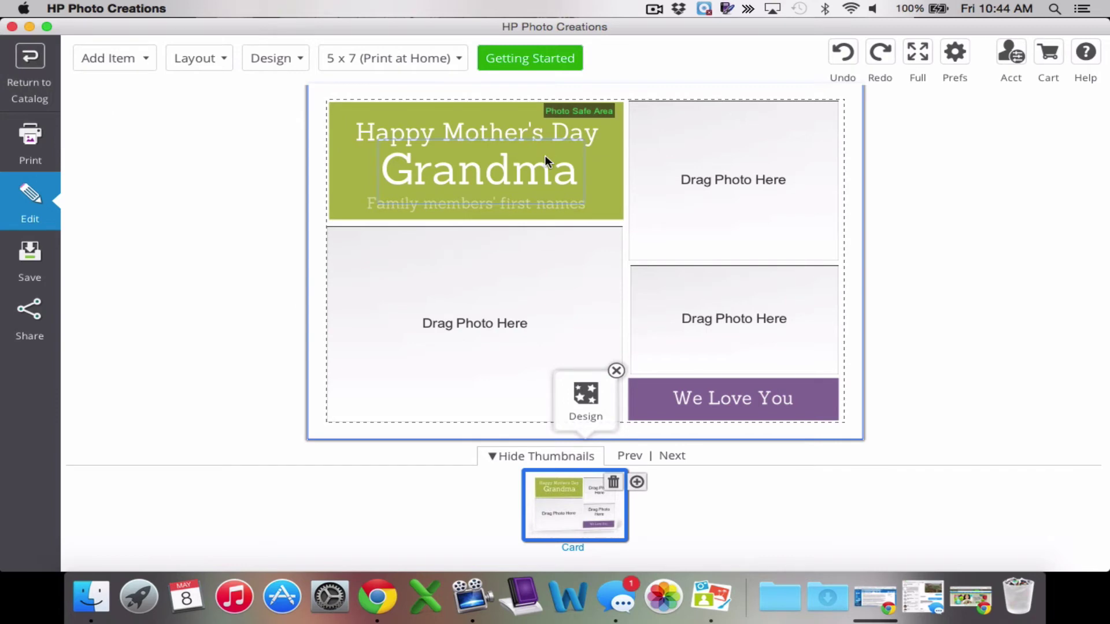
pyautogui.click(450, 207)
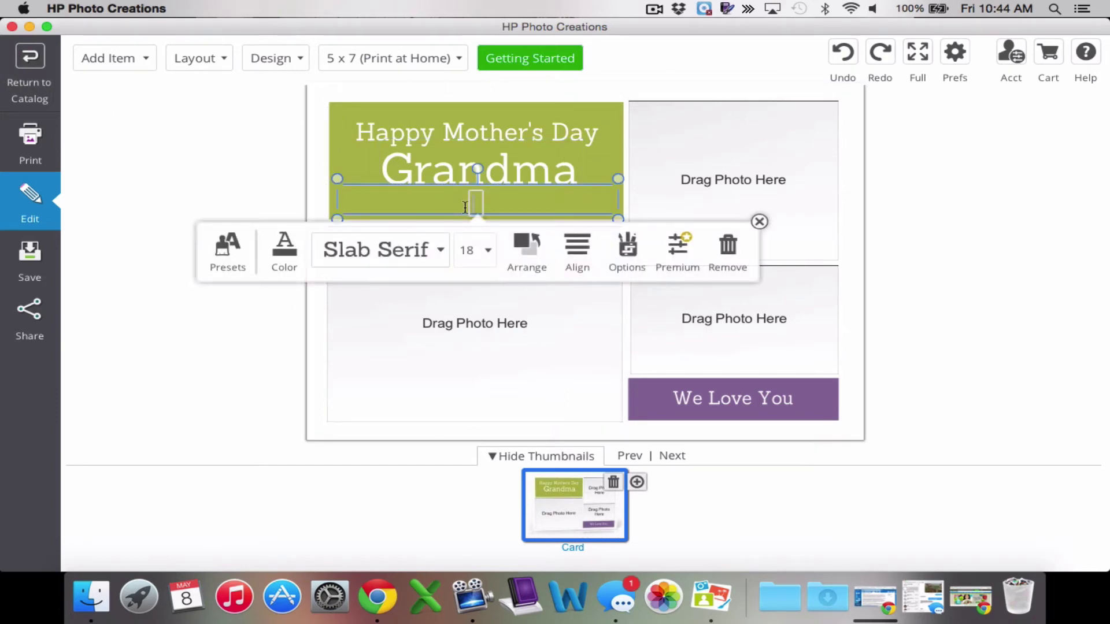
pyautogui.write('Am')
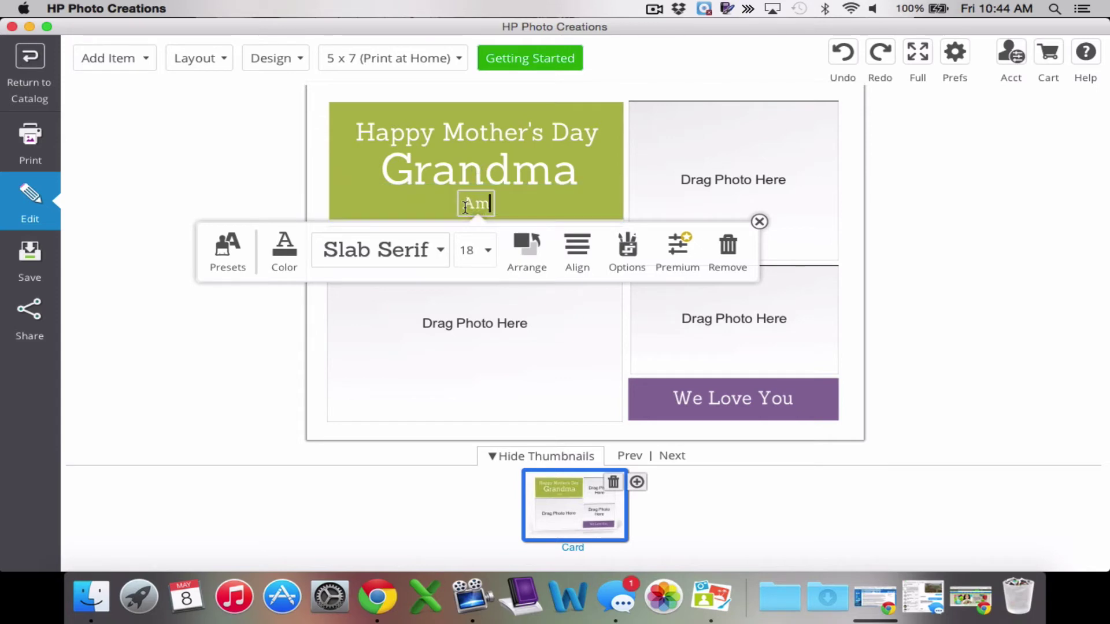
pyautogui.press('BackSpace')
pyautogui.write('ndrea')
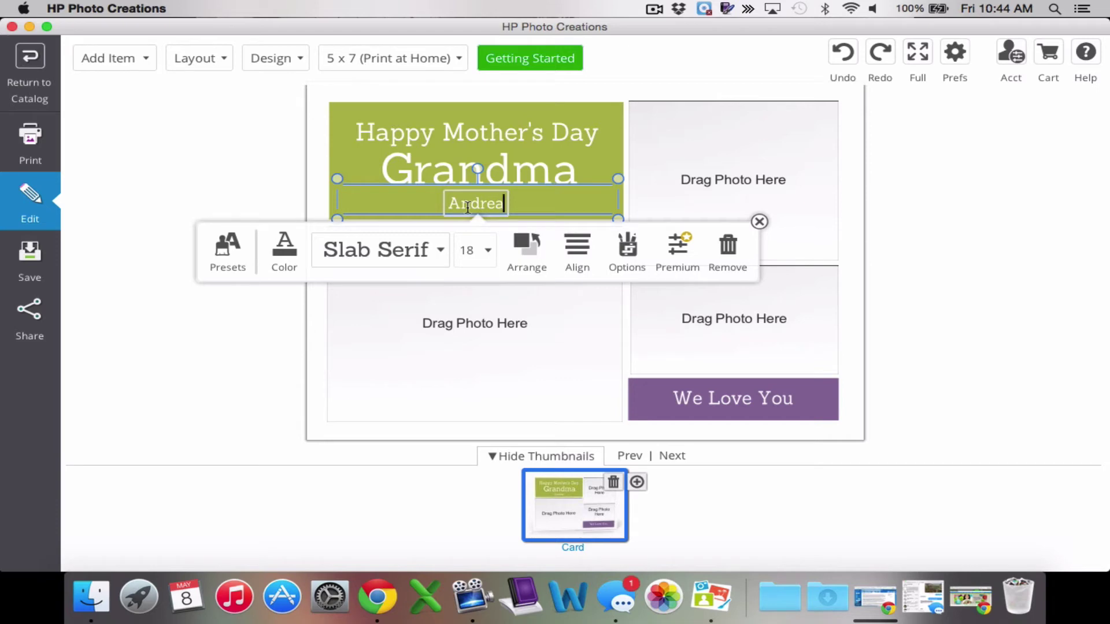
# - Replace the name with 'Love, Kids Name', then delete it all, leaving the line empty
pyautogui.press('BackSpace')
pyautogui.press('BackSpace')
pyautogui.press('BackSpace')
pyautogui.press('BackSpace')
pyautogui.press('BackSpace')
pyautogui.press('BackSpace')
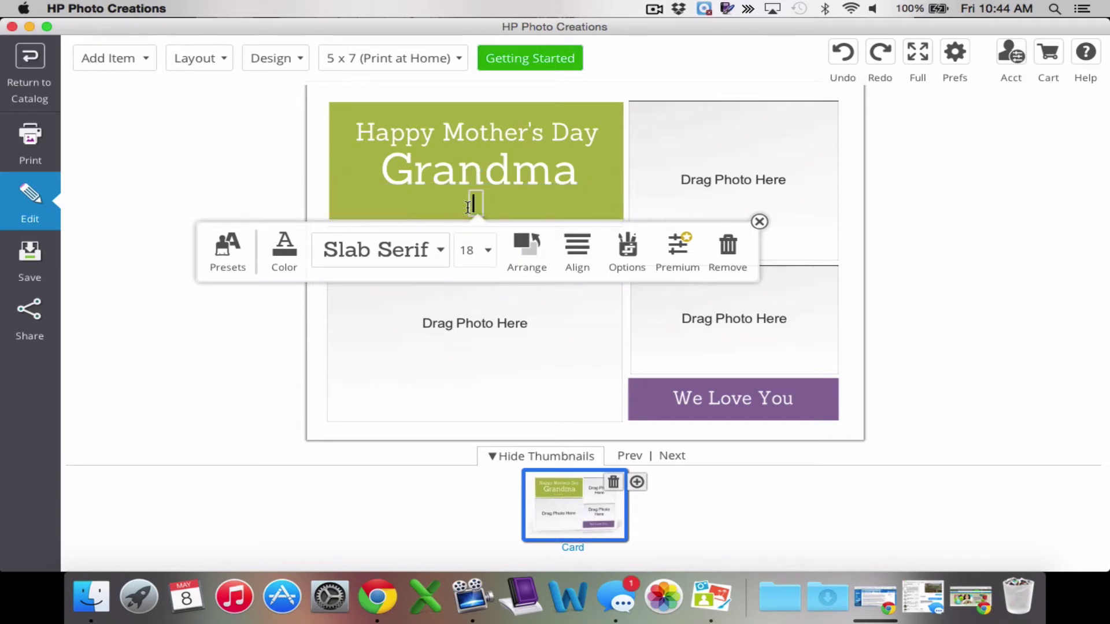
pyautogui.write('Love, Kids Name')
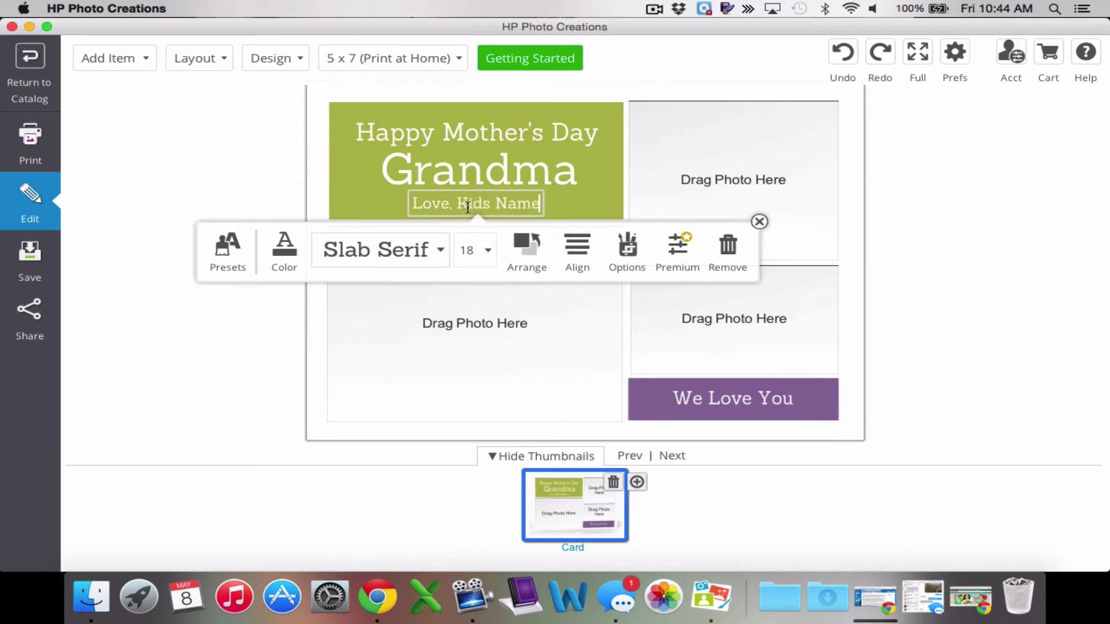
pyautogui.press('BackSpace')
pyautogui.press('BackSpace')
pyautogui.press('BackSpace')
pyautogui.press('BackSpace')
pyautogui.press('BackSpace')
pyautogui.press('BackSpace')
pyautogui.press('BackSpace')
pyautogui.press('BackSpace')
pyautogui.press('BackSpace')
pyautogui.press('BackSpace')
pyautogui.press('BackSpace')
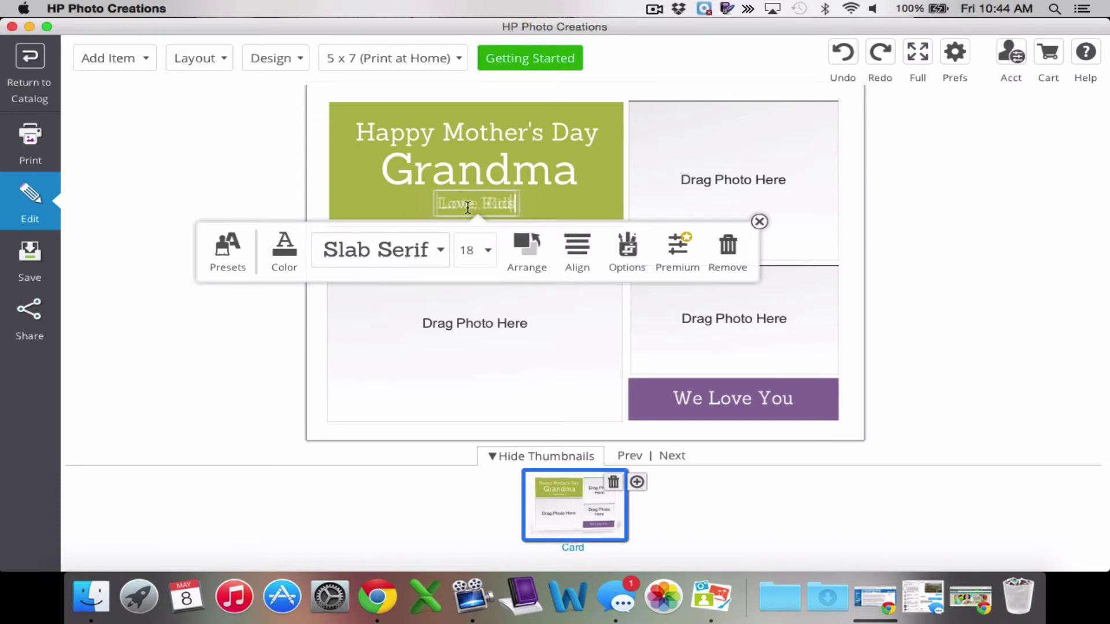
pyautogui.press('BackSpace')
pyautogui.press('BackSpace')
pyautogui.press('BackSpace')
pyautogui.press('BackSpace')
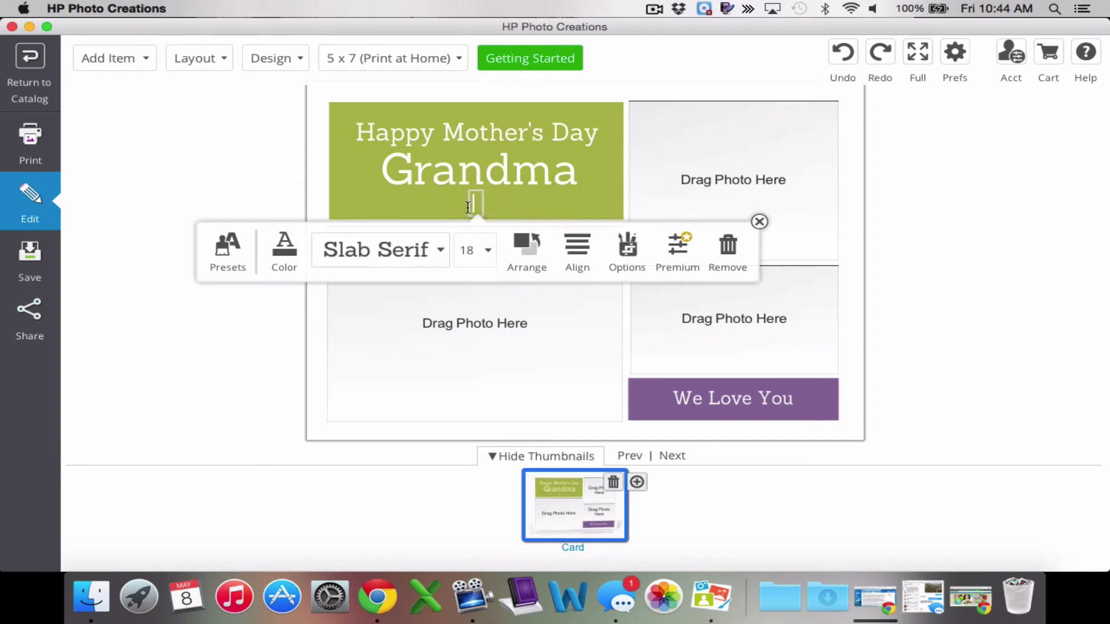
pyautogui.click(466, 336)
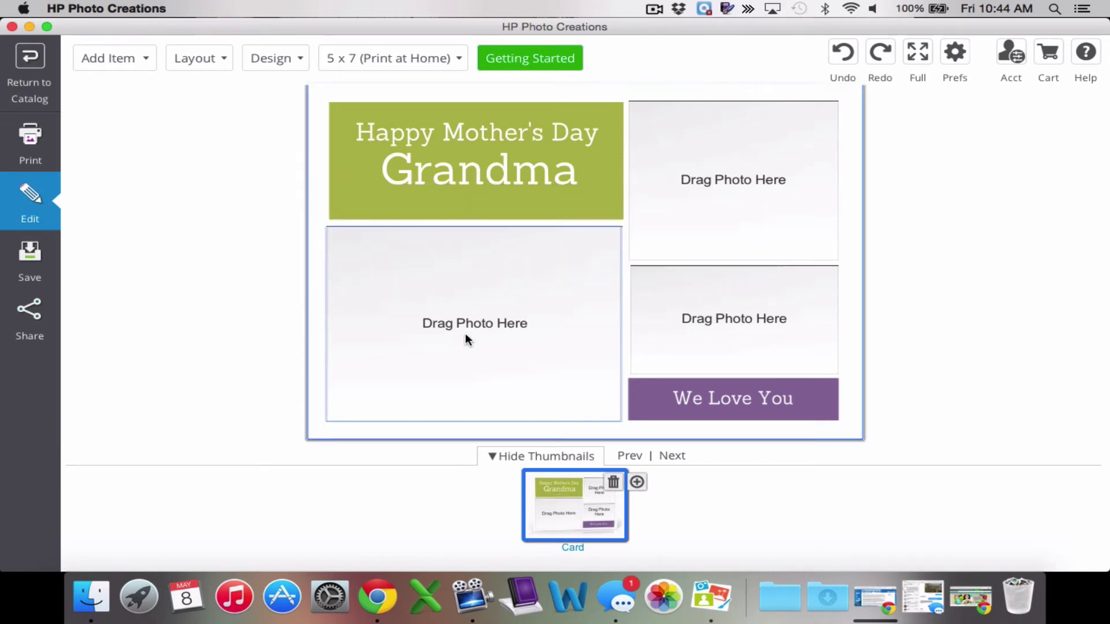
# - Open the Add Photos dialog and check the Facebook and Google Picasa photo sources
pyautogui.click(127, 59)
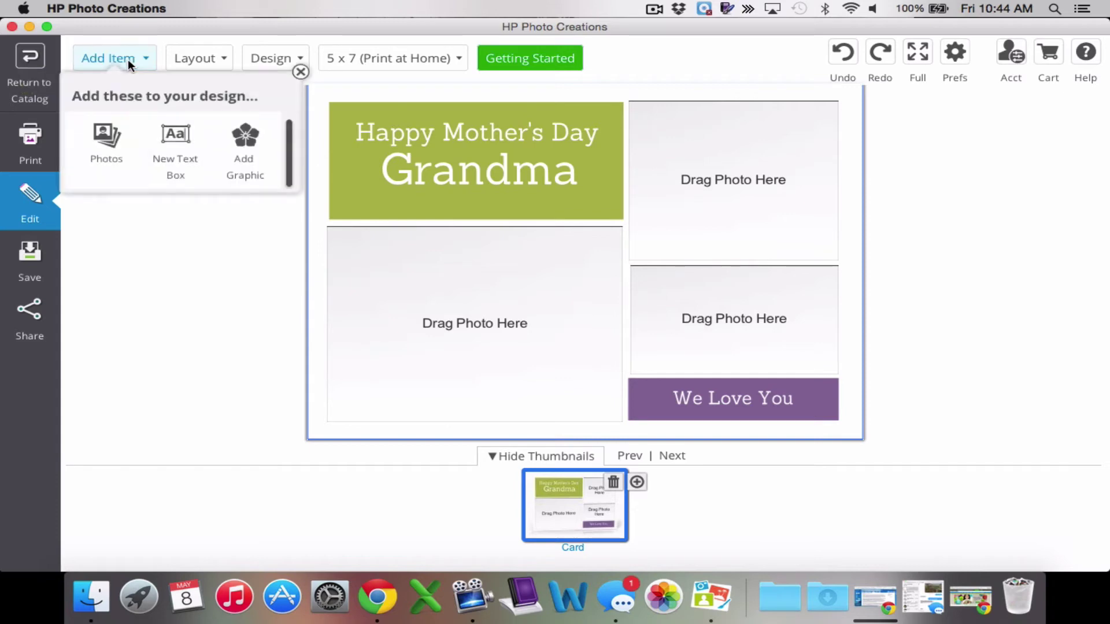
pyautogui.click(108, 141)
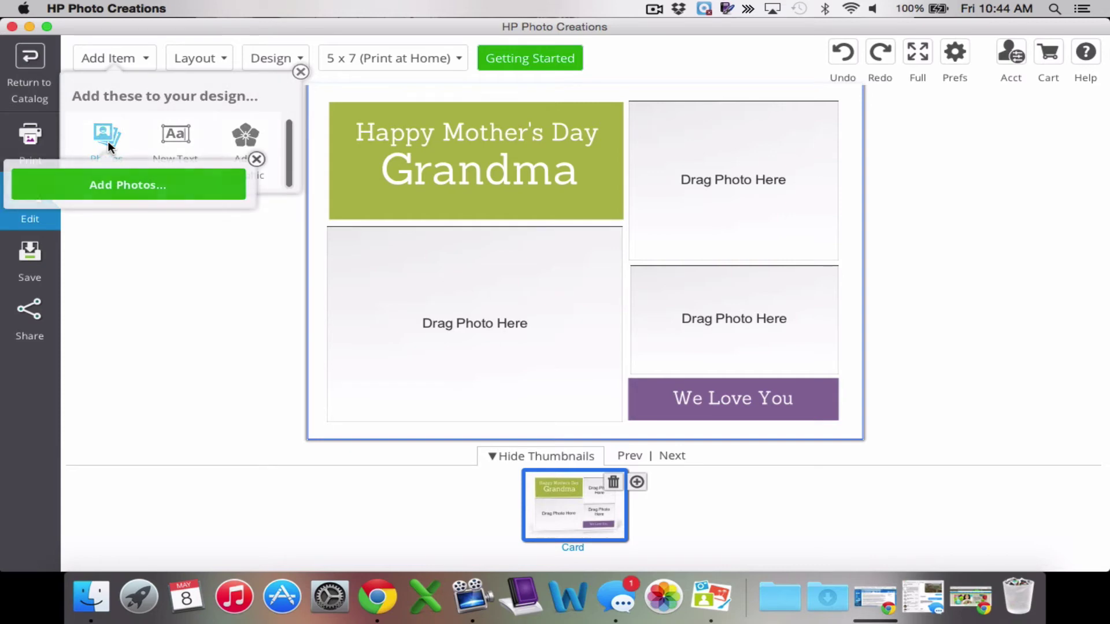
pyautogui.click(112, 182)
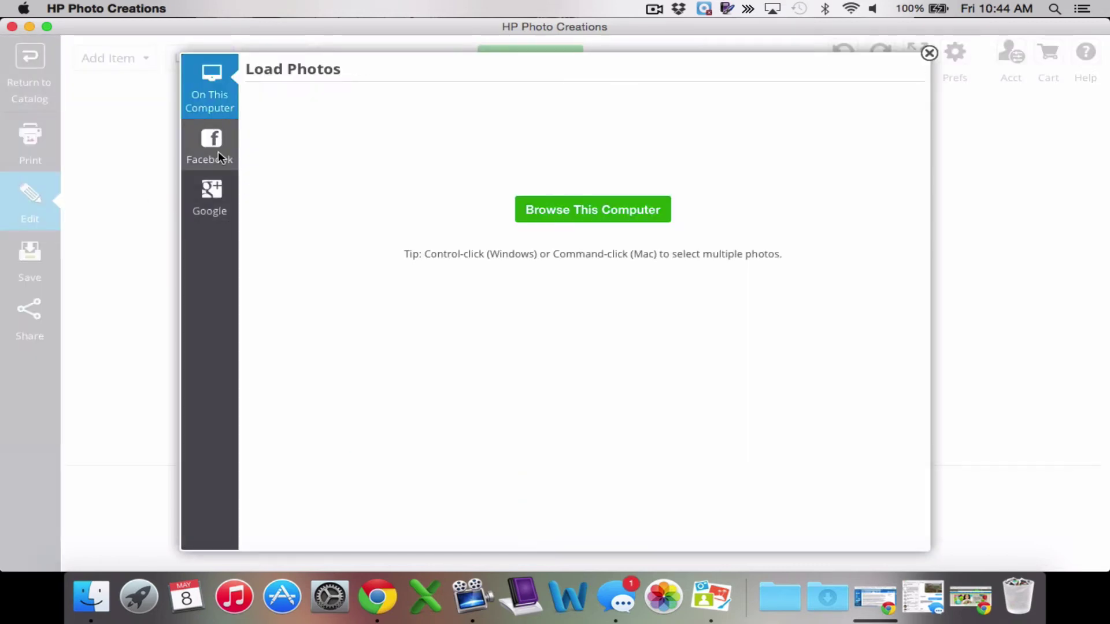
pyautogui.click(217, 152)
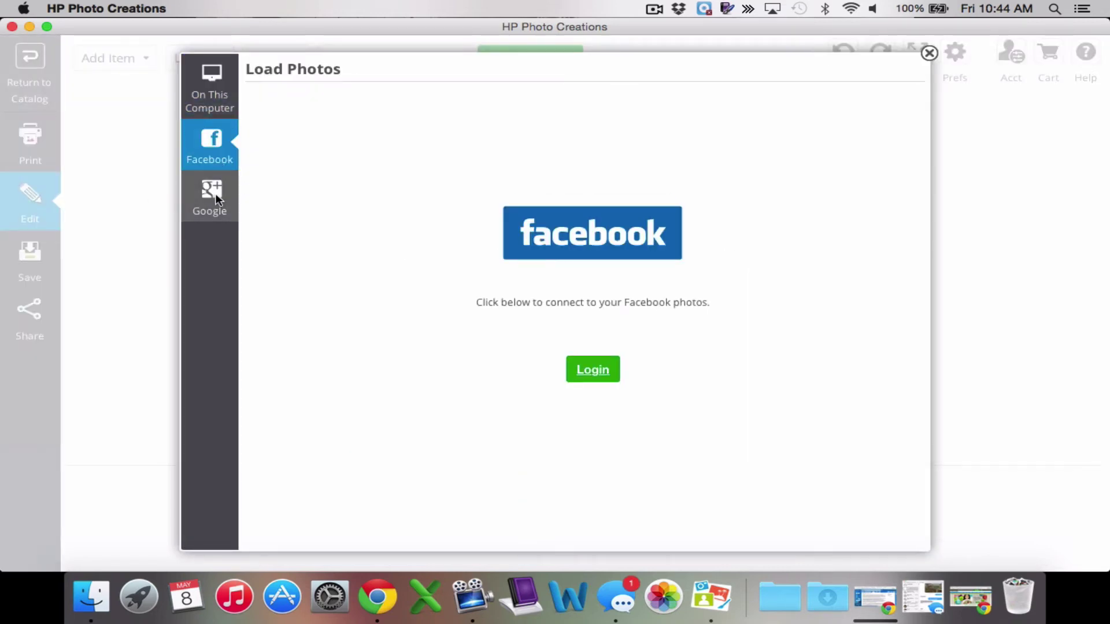
pyautogui.click(215, 196)
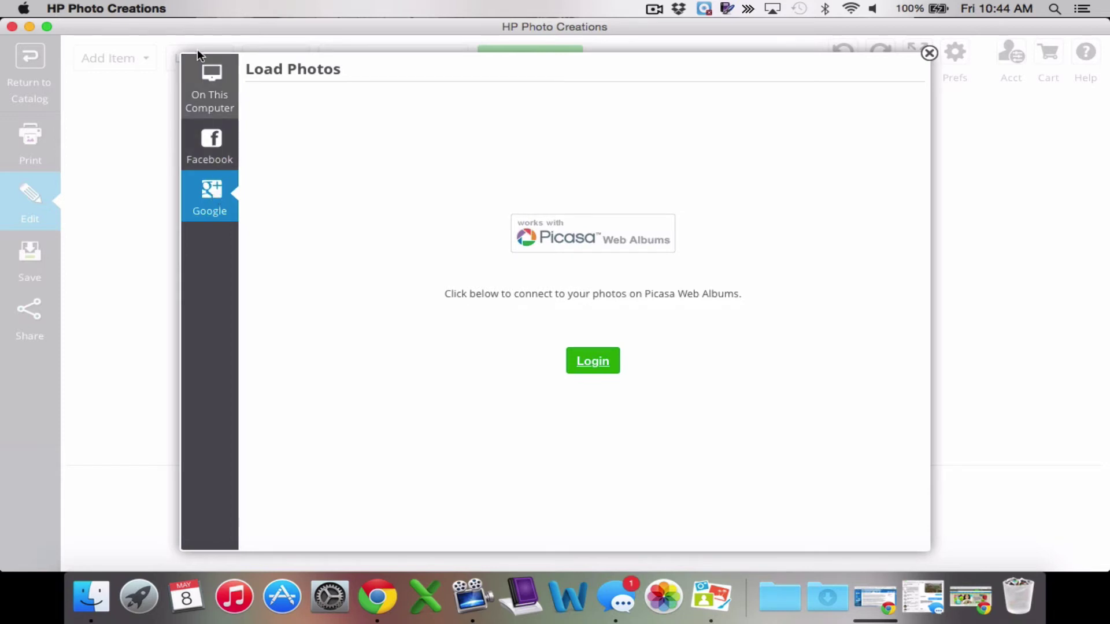
pyautogui.click(209, 79)
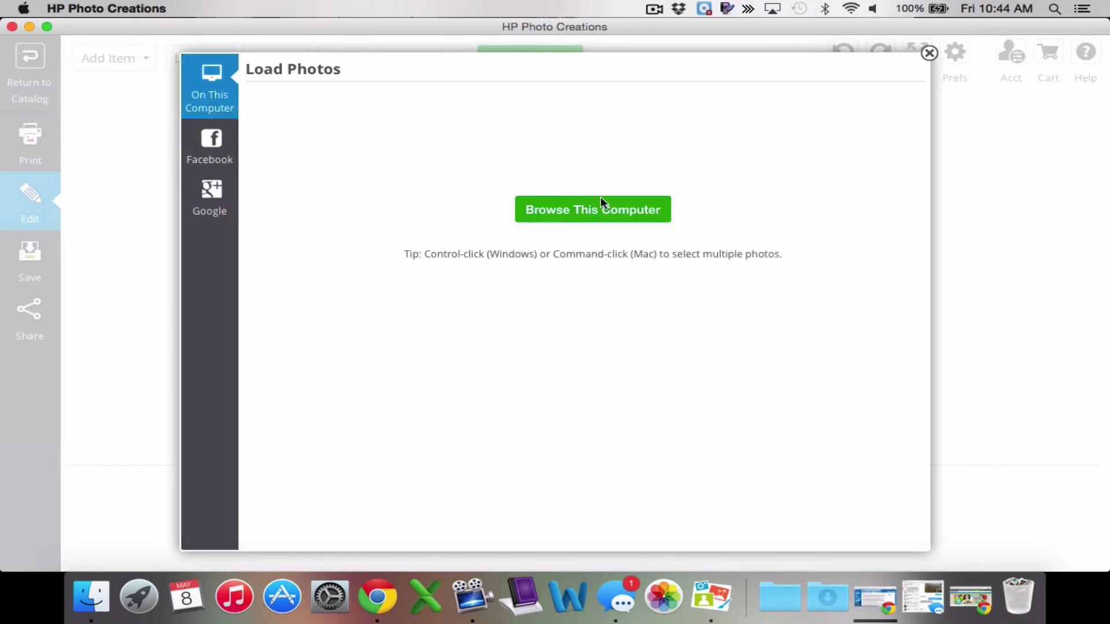
# - From the computer's Photos library, import IMG_6191edit, IMG_6275edit and IMG_6078edit
pyautogui.click(631, 209)
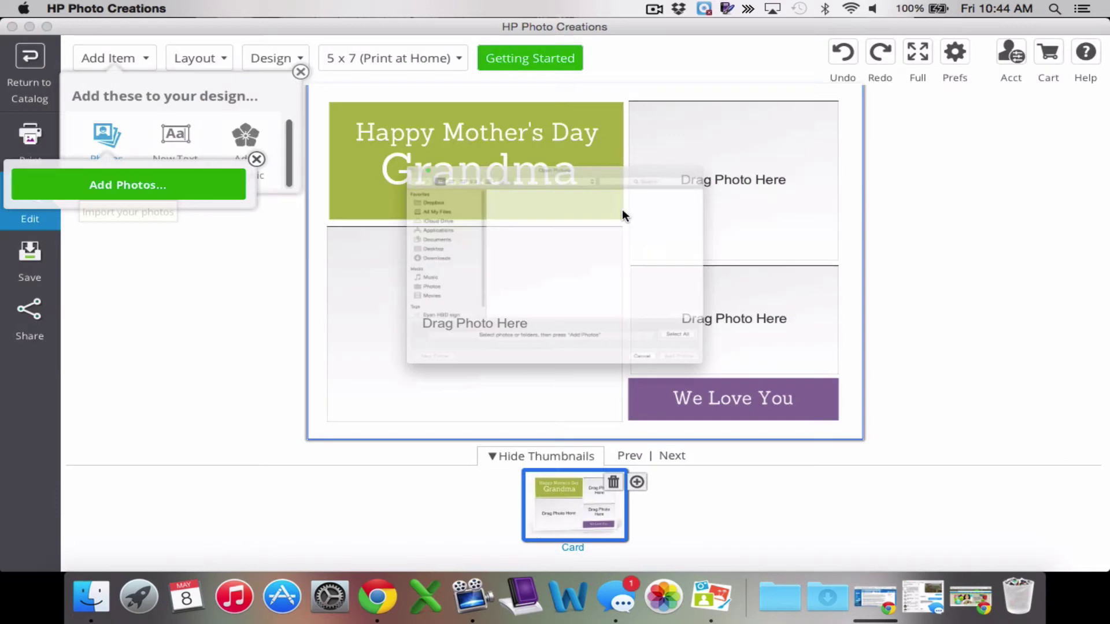
pyautogui.click(276, 357)
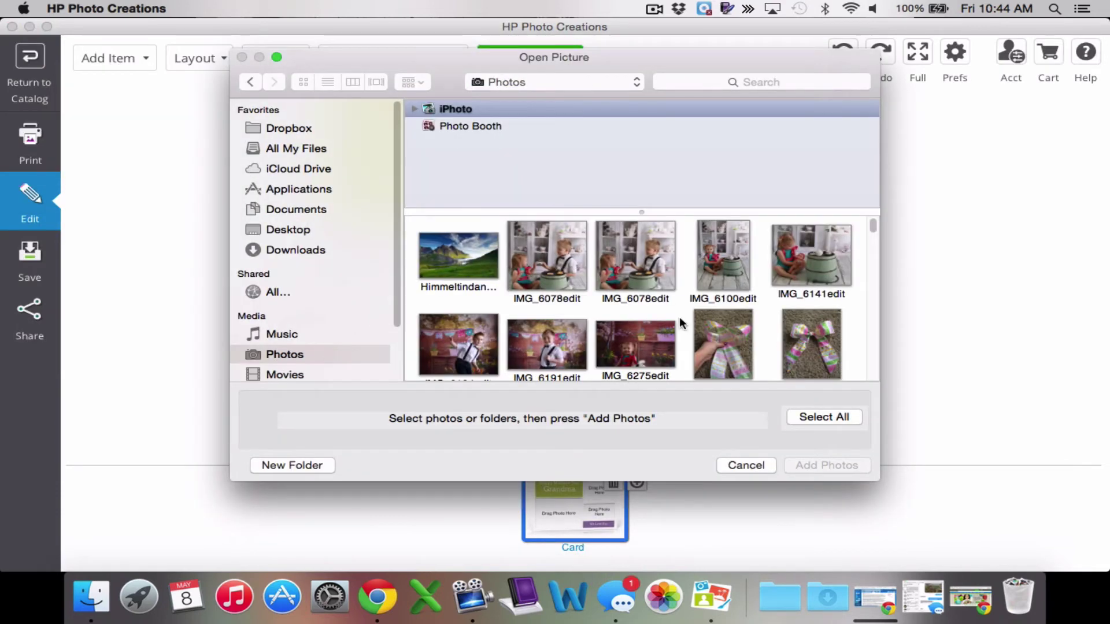
pyautogui.click(562, 350)
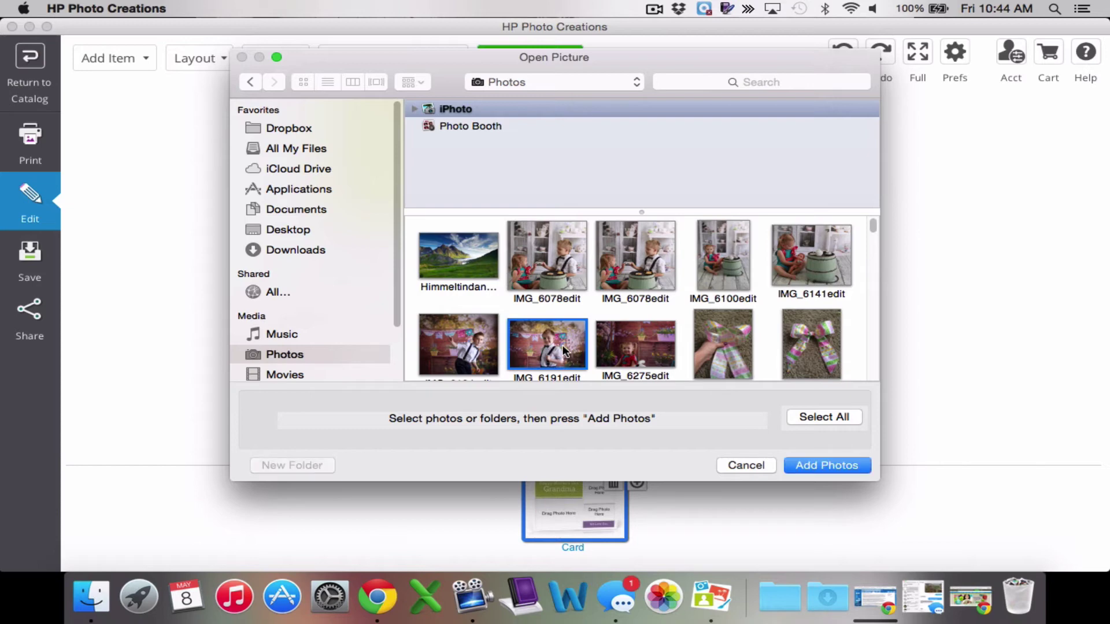
pyautogui.keyDown('super'); pyautogui.click(630, 347); pyautogui.keyUp('super')
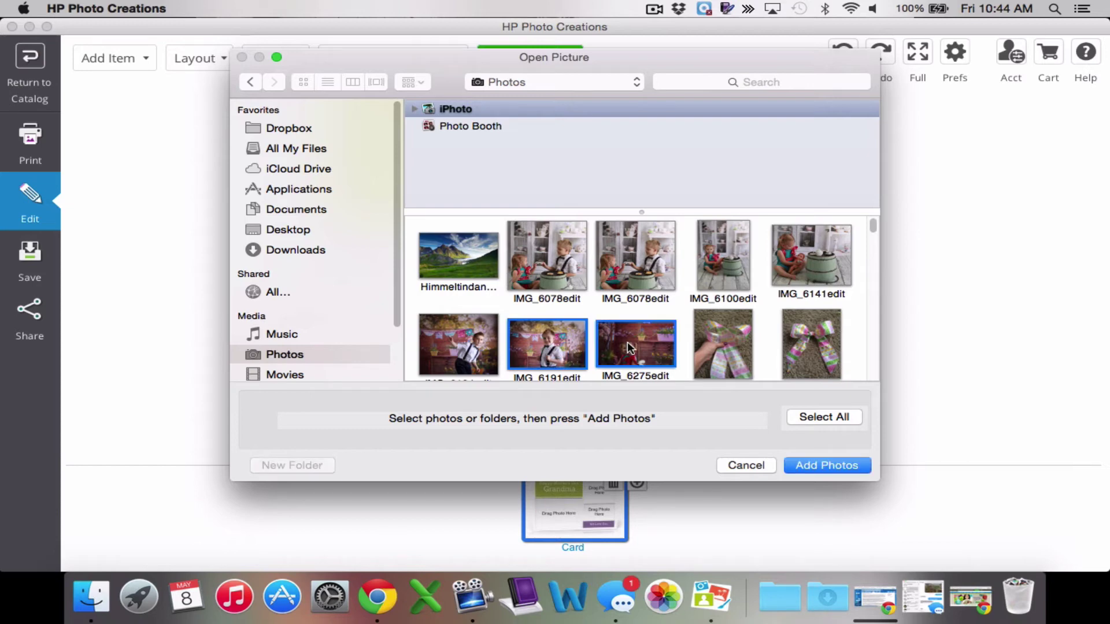
pyautogui.keyDown('super'); pyautogui.click(559, 256); pyautogui.keyUp('super')
pyautogui.click(846, 463)
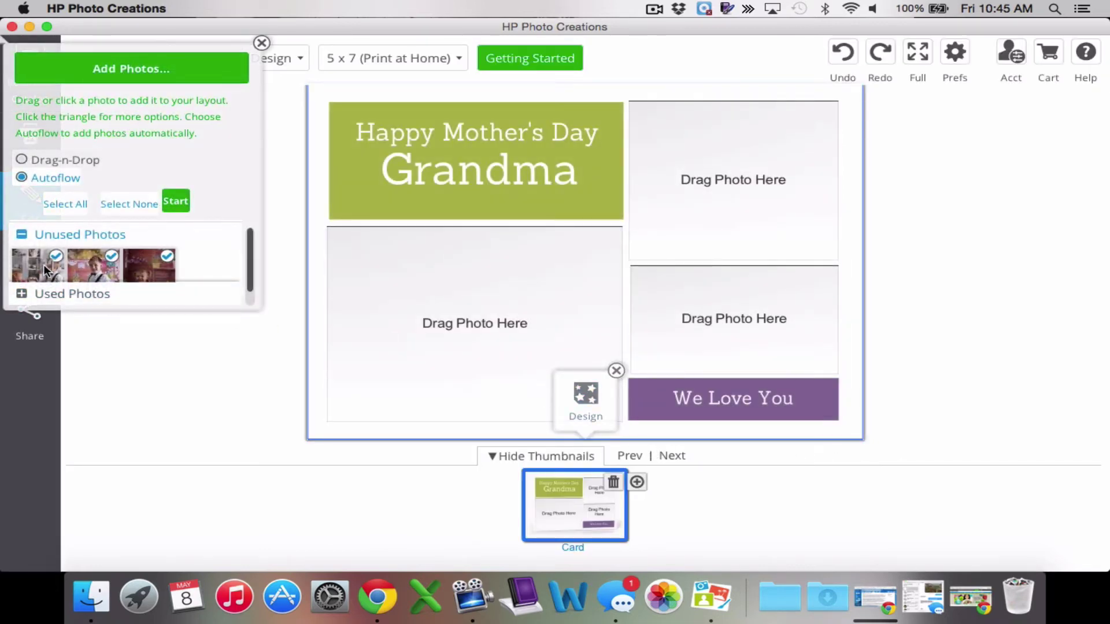
# - Drag the three photos into the left, lower-right and upper-right slots, then deselect
pyautogui.moveTo(43, 265); pyautogui.dragTo(432, 308)
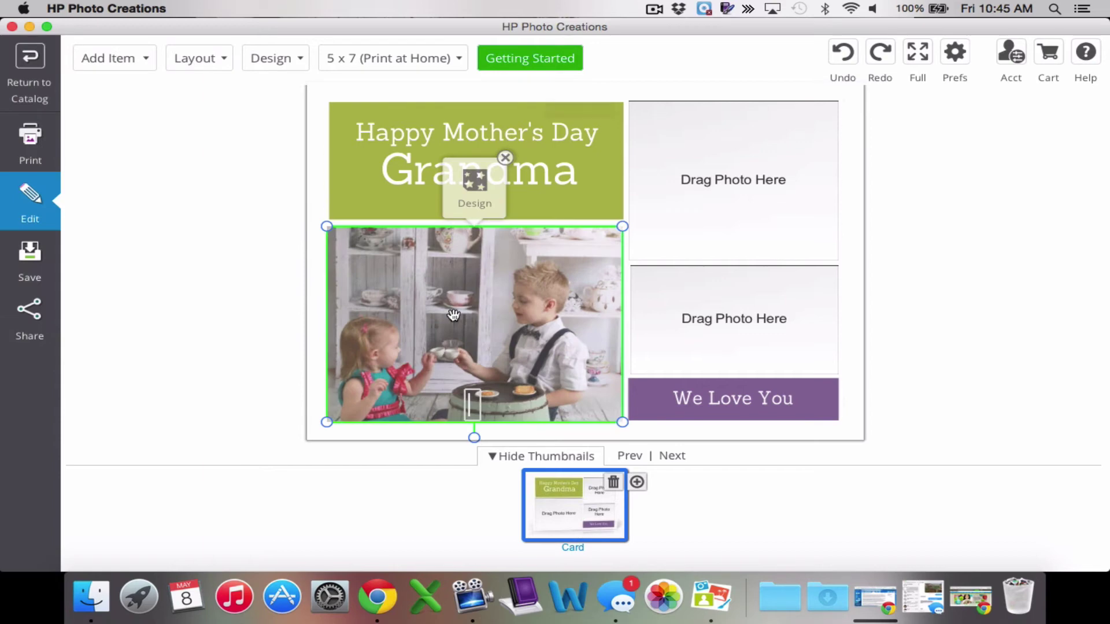
pyautogui.moveTo(93, 265); pyautogui.dragTo(747, 313)
pyautogui.moveTo(37, 265); pyautogui.dragTo(728, 191)
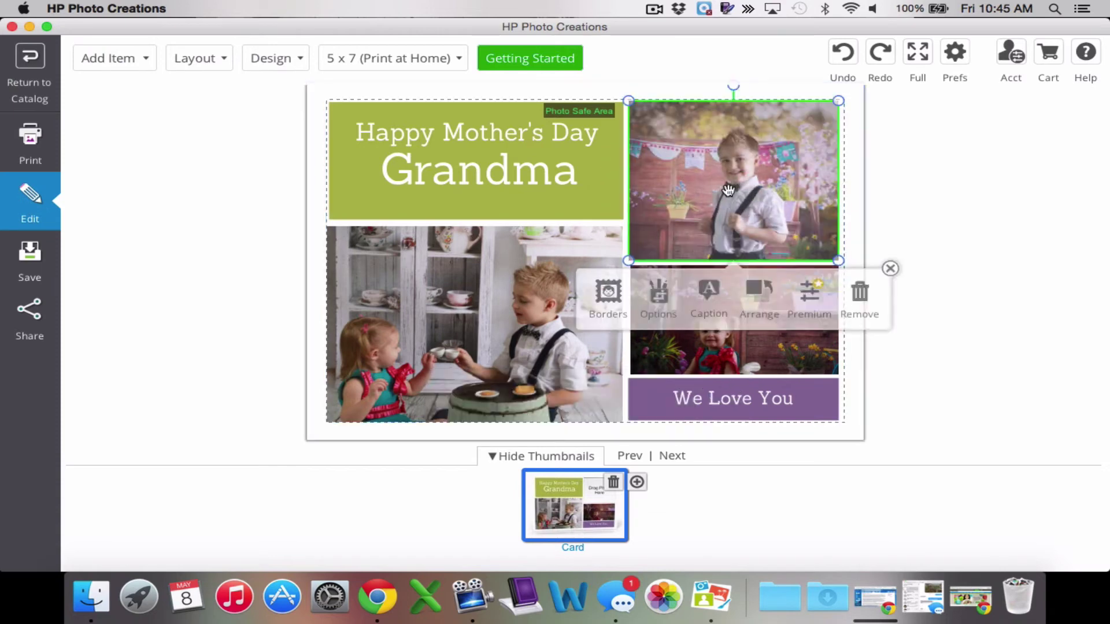
pyautogui.click(943, 187)
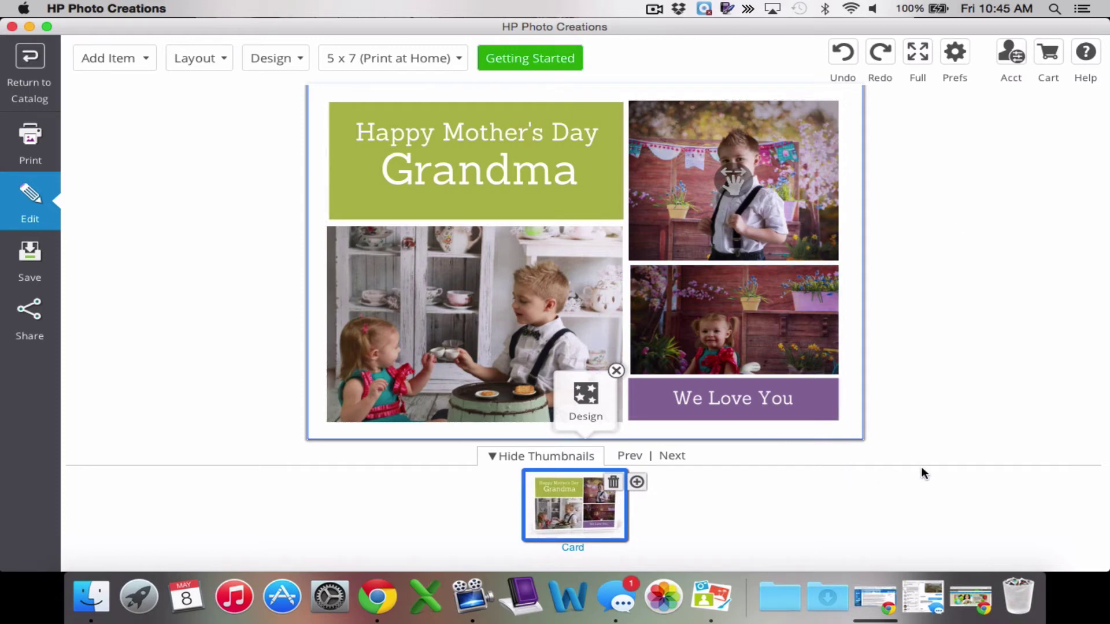
# - Change the Grandma card's size from 5 x 7 to 4 x 6 (Print at Home)
pyautogui.click(450, 54)
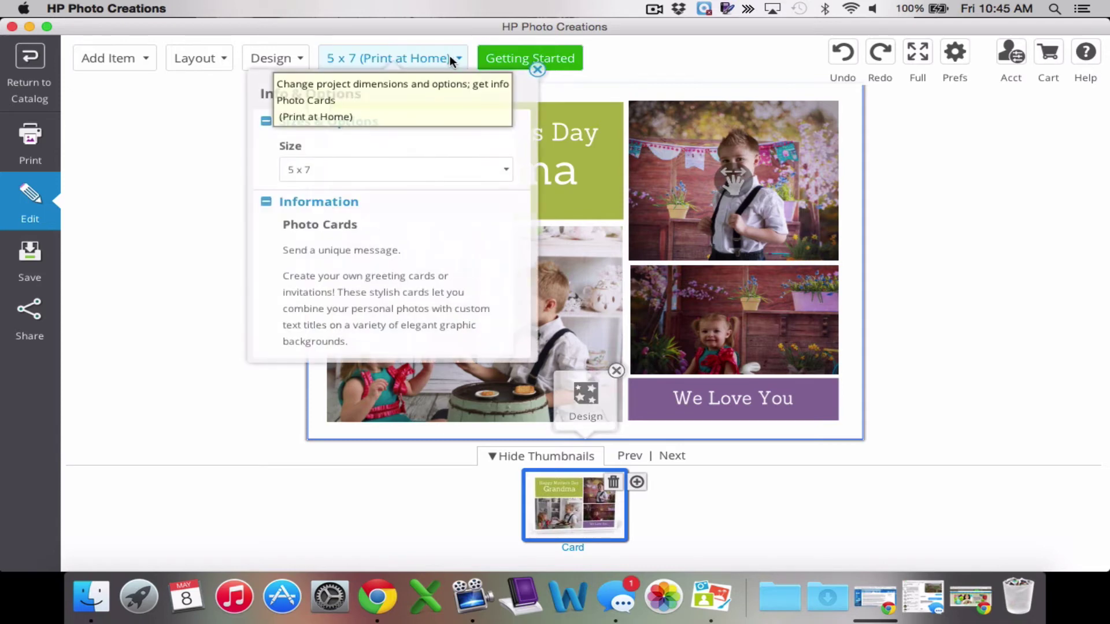
pyautogui.click(352, 166)
pyautogui.click(296, 199)
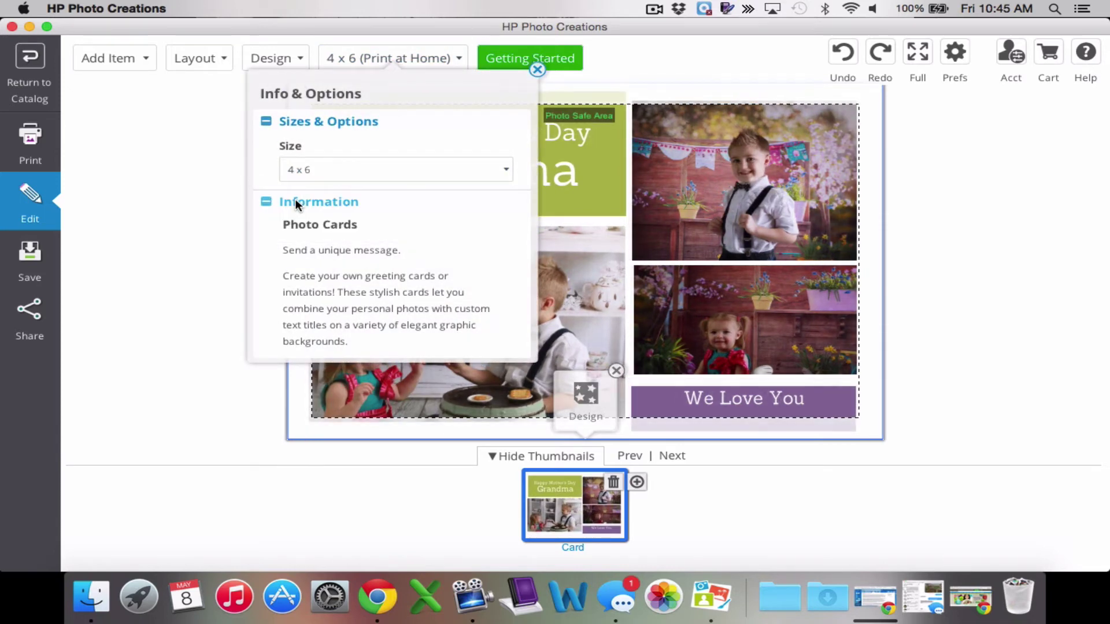
pyautogui.click(538, 70)
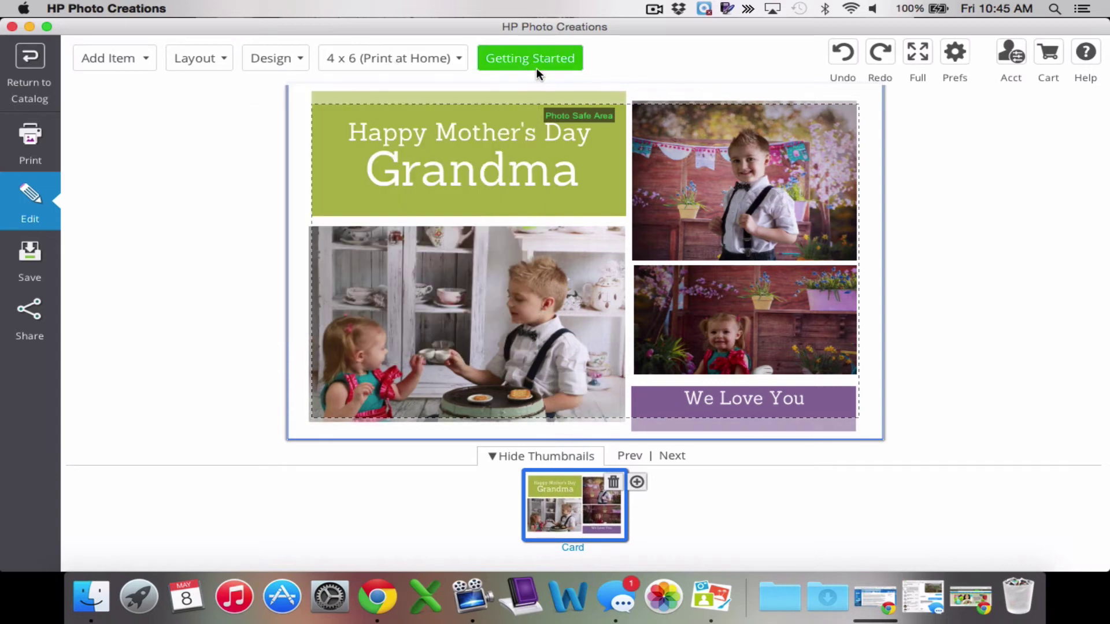
# - Nudge the girl's photo upward inside the lower-right frame so she fits better
pyautogui.click(742, 334)
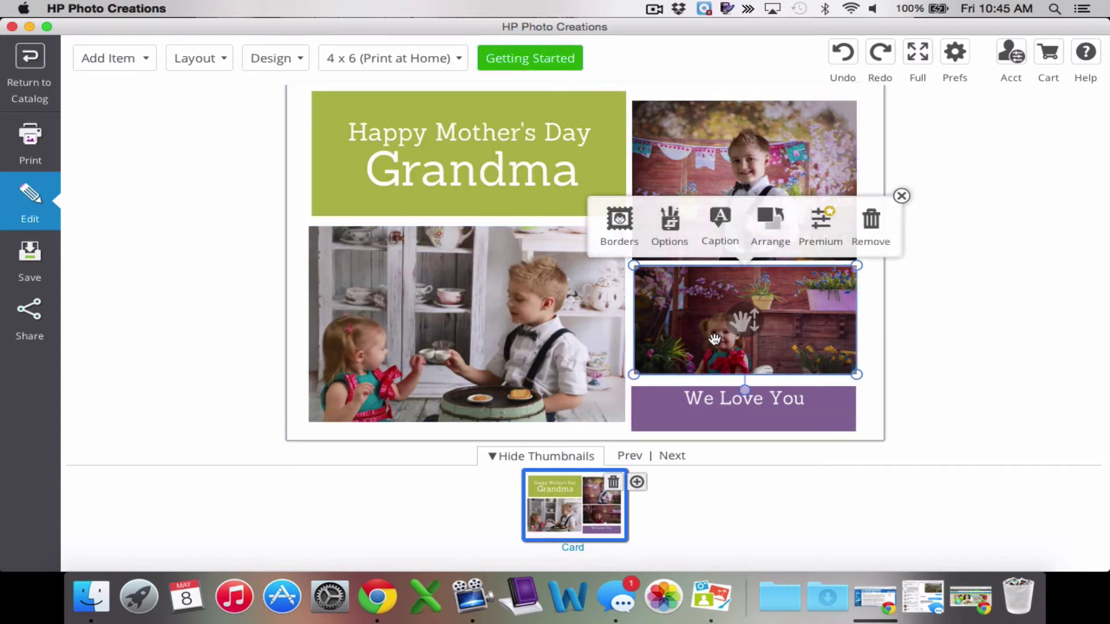
pyautogui.moveTo(744, 322); pyautogui.dragTo(747, 303)
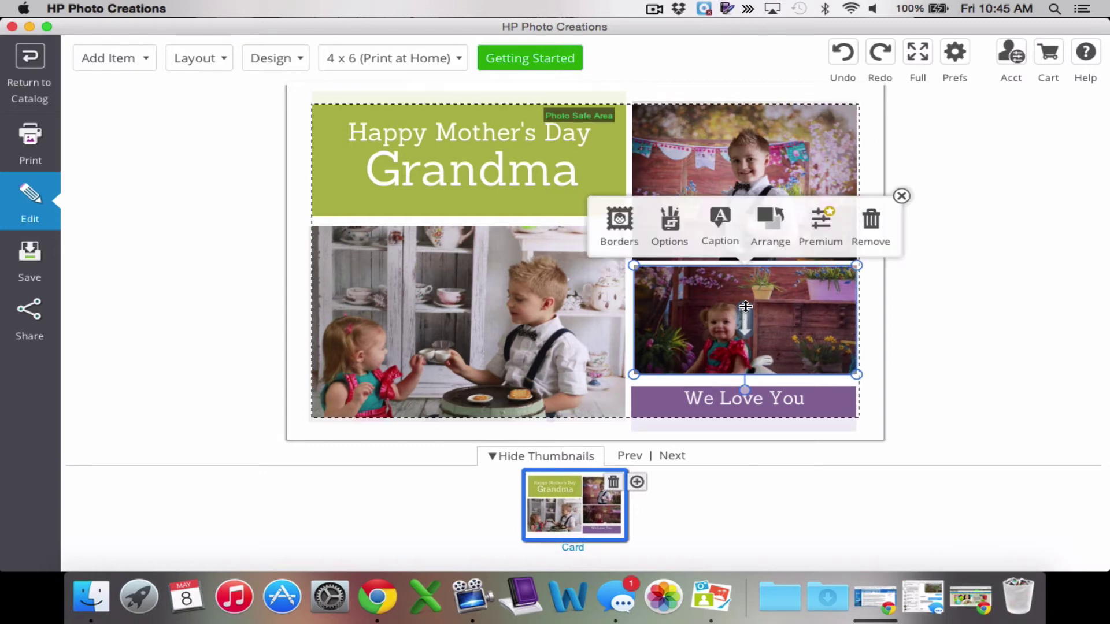
pyautogui.click(957, 352)
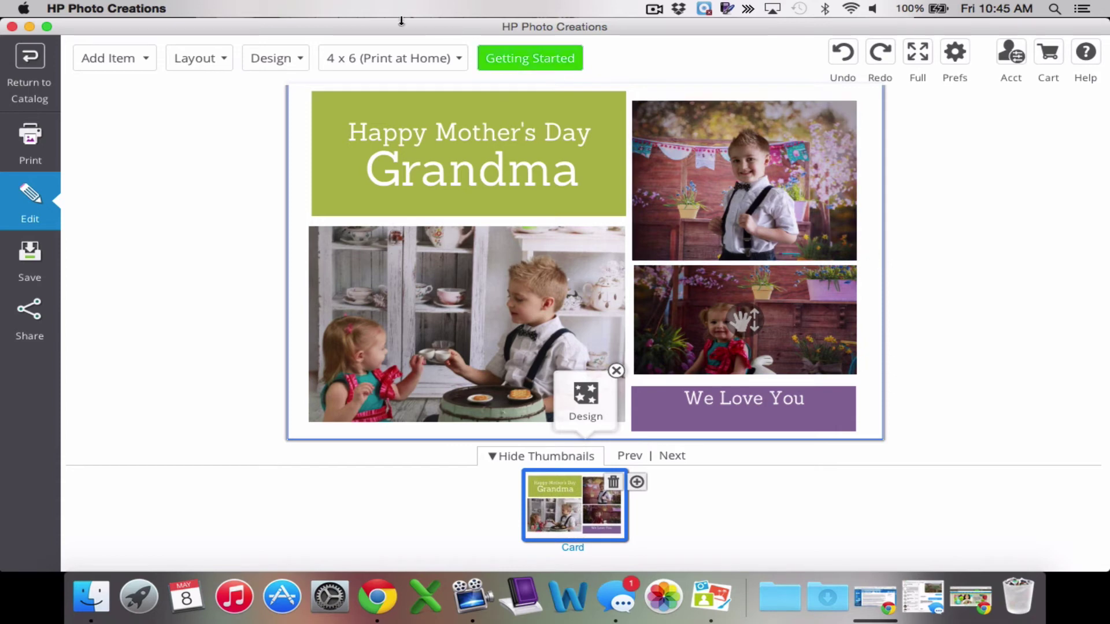
# - Apply the first green floral Seasonal background theme to the Grandma card
pyautogui.click(199, 62)
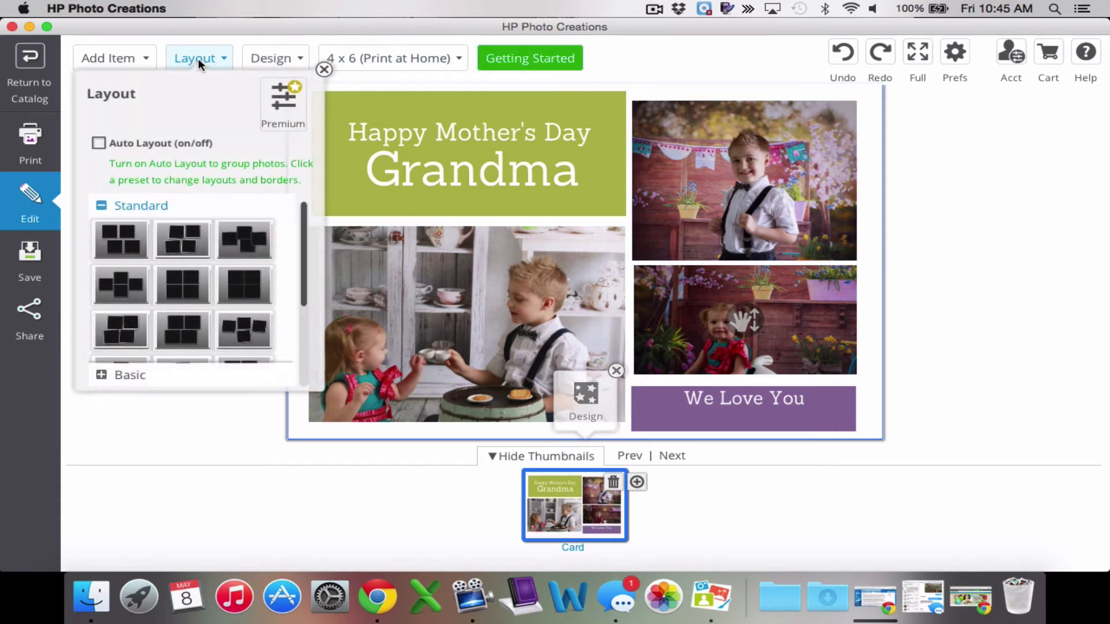
pyautogui.click(275, 57)
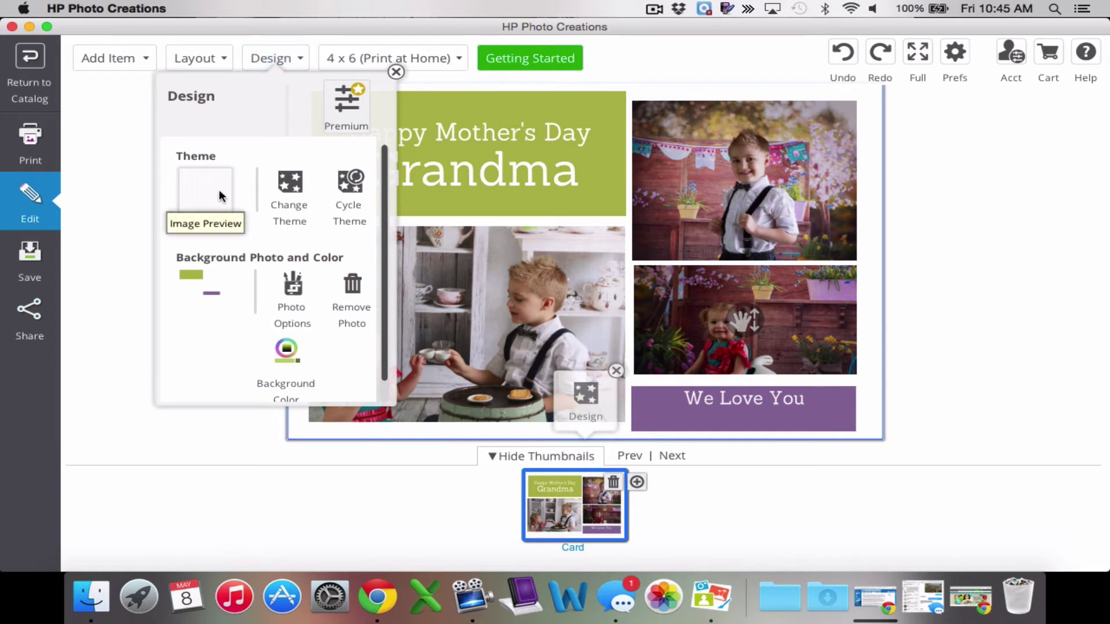
pyautogui.click(286, 193)
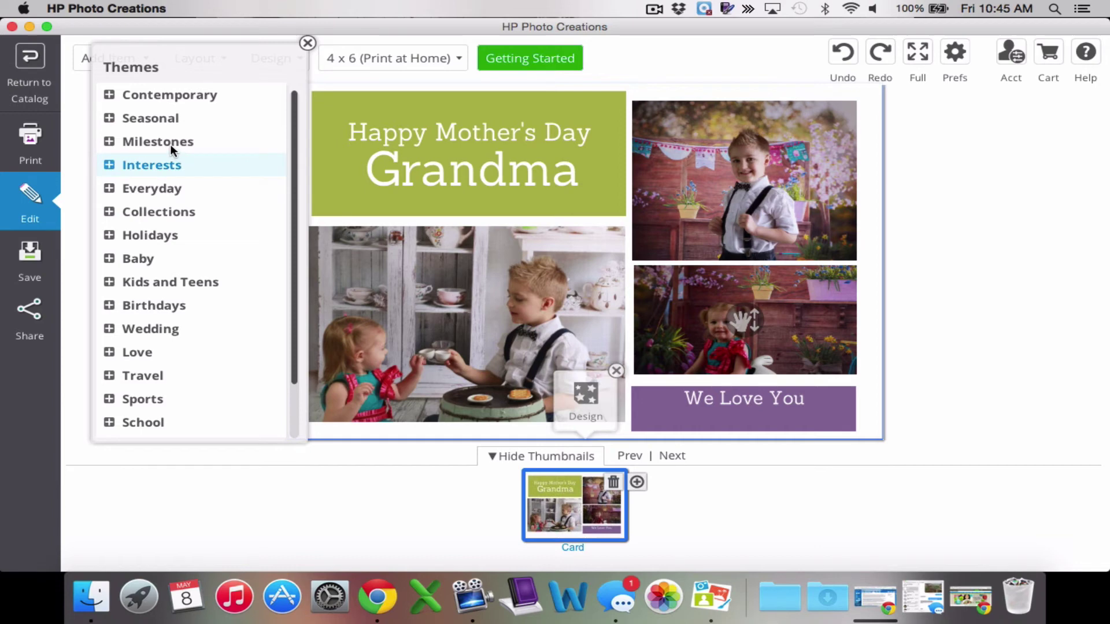
pyautogui.click(111, 120)
pyautogui.click(120, 144)
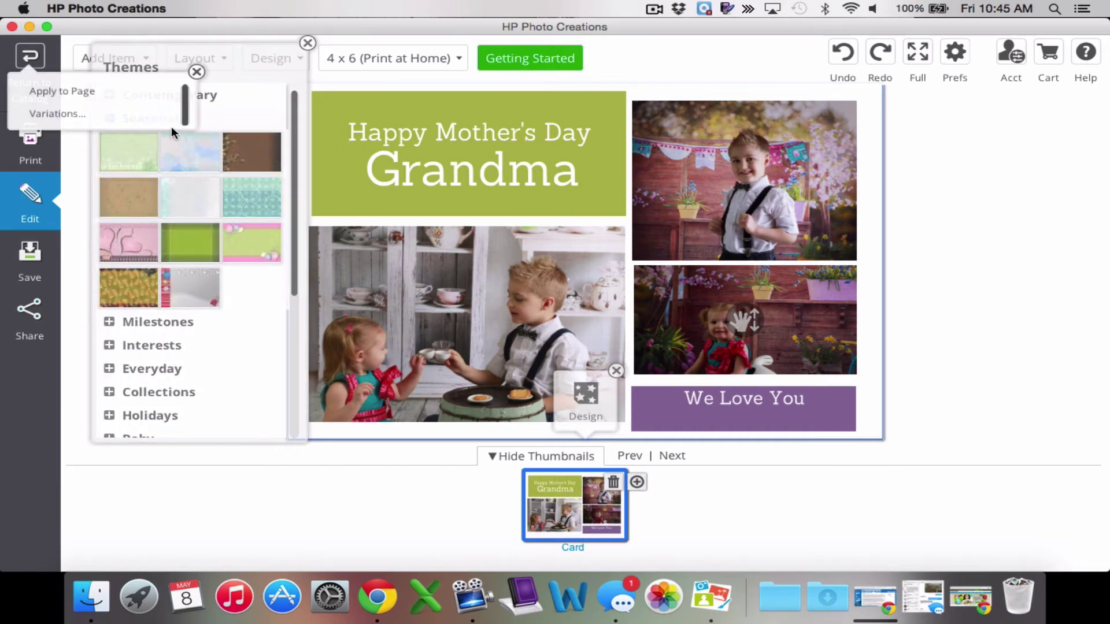
pyautogui.click(78, 94)
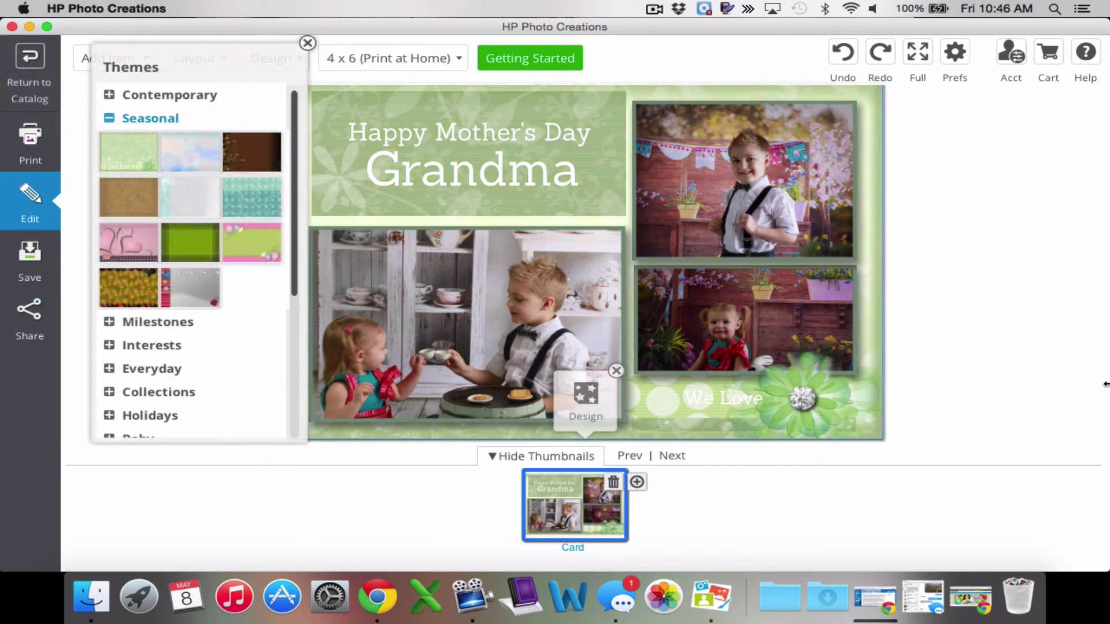
pyautogui.click(306, 43)
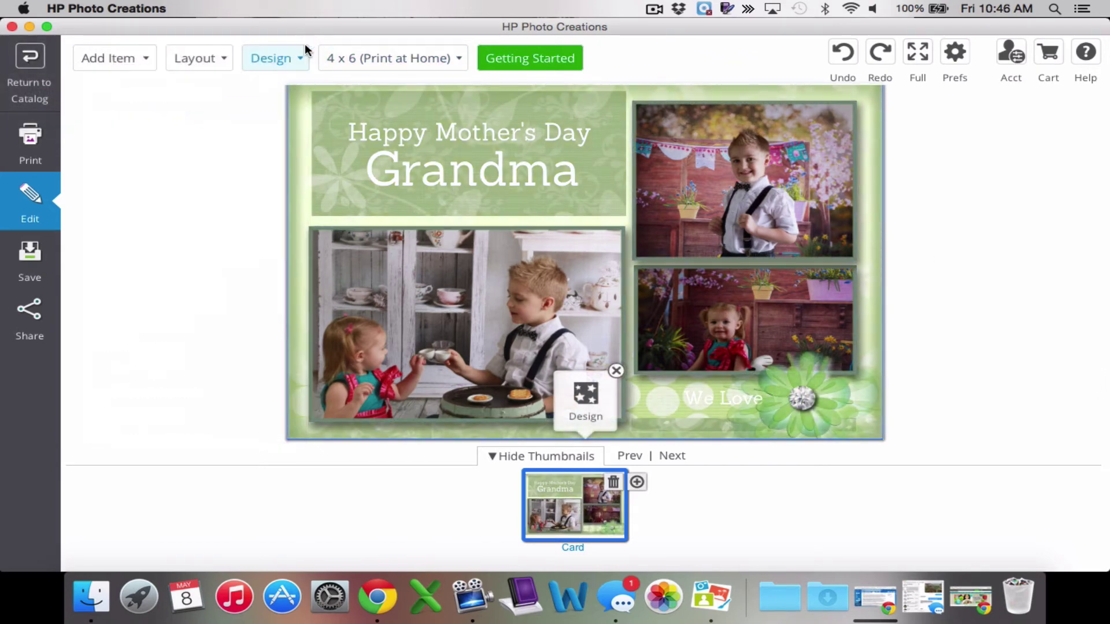
pyautogui.click(274, 57)
# - Add a Display-style text box over Grandma reading 'I LOVE PEANUTS'
pyautogui.click(207, 57)
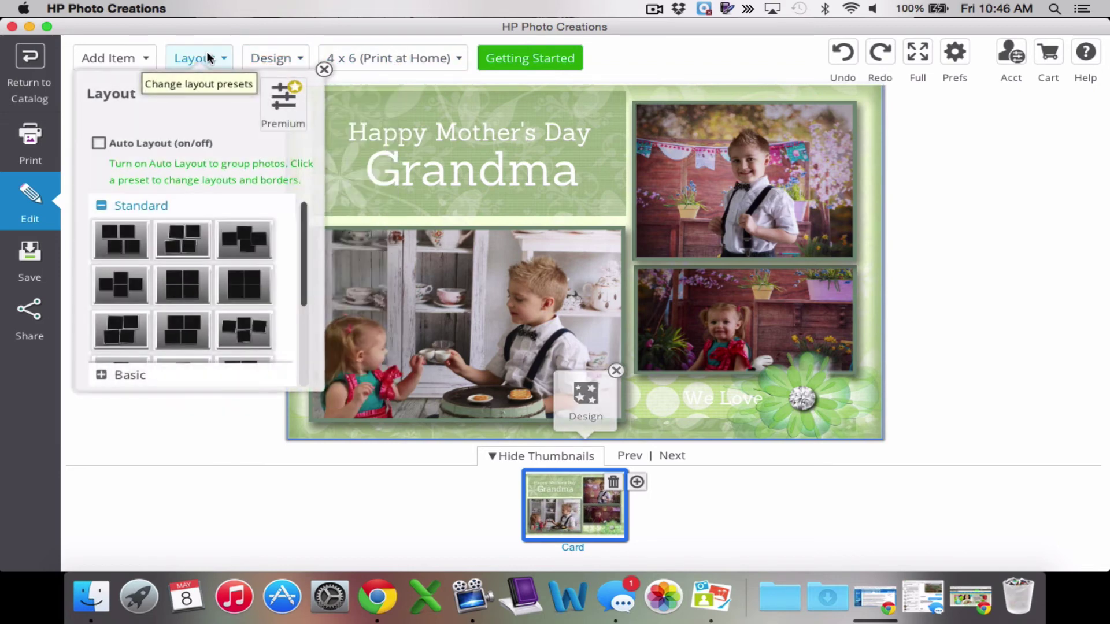
pyautogui.click(100, 53)
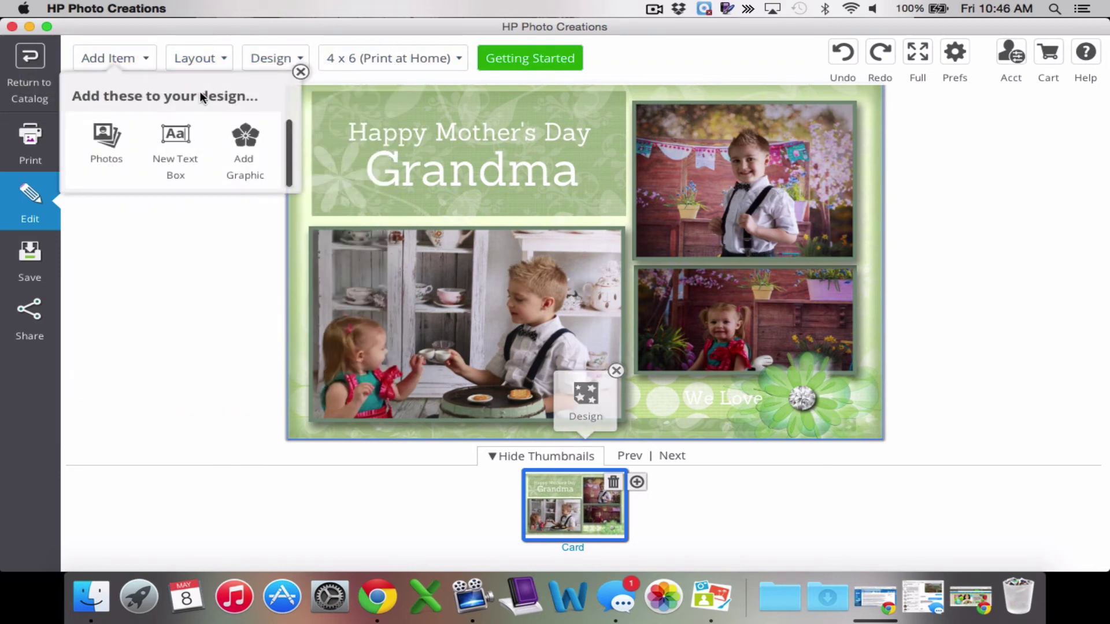
pyautogui.click(174, 138)
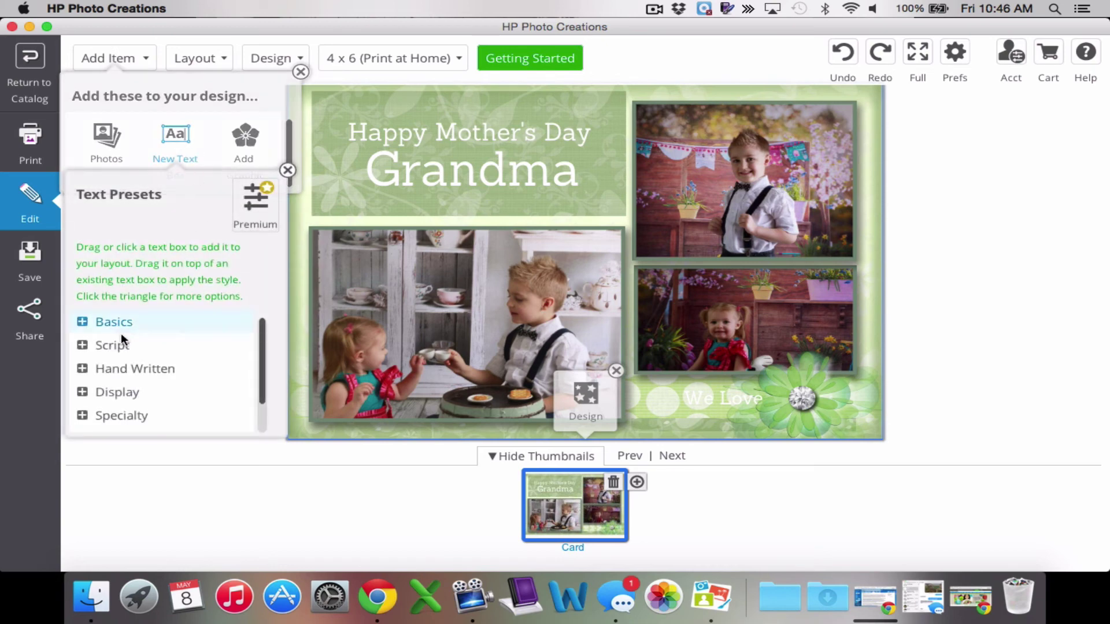
pyautogui.click(84, 393)
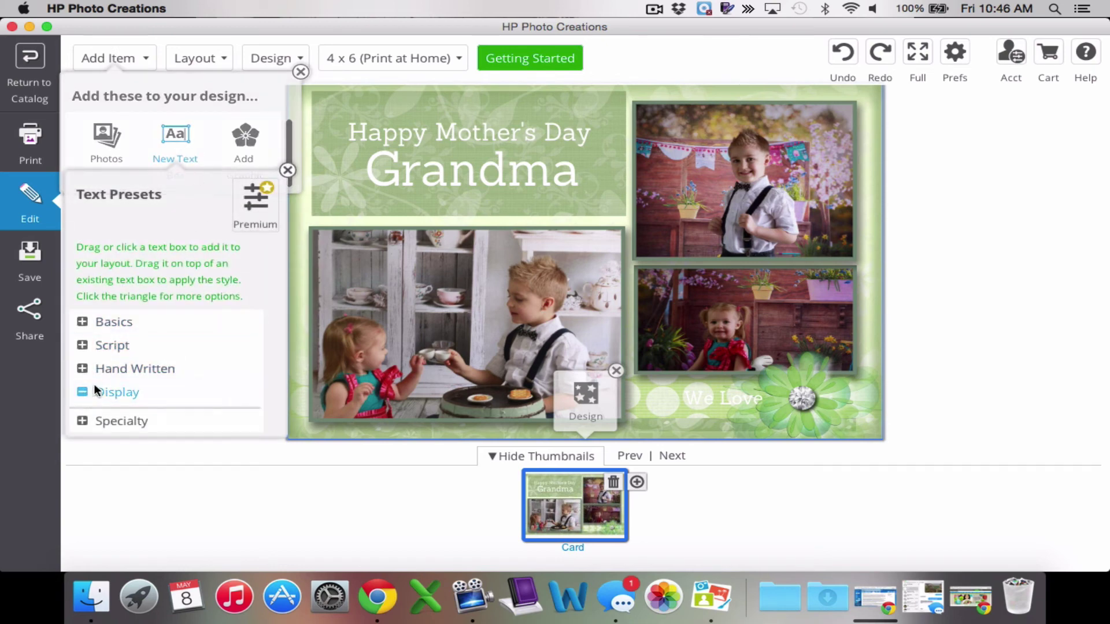
pyautogui.moveTo(100, 383); pyautogui.dragTo(555, 172)
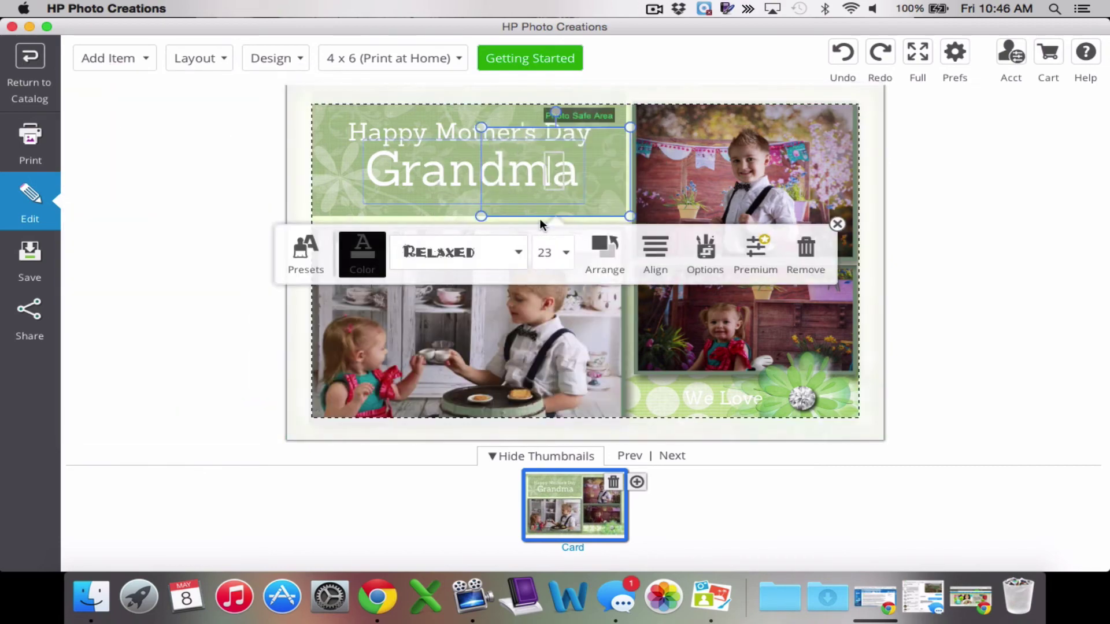
pyautogui.write('I LOVE PEANUTS')
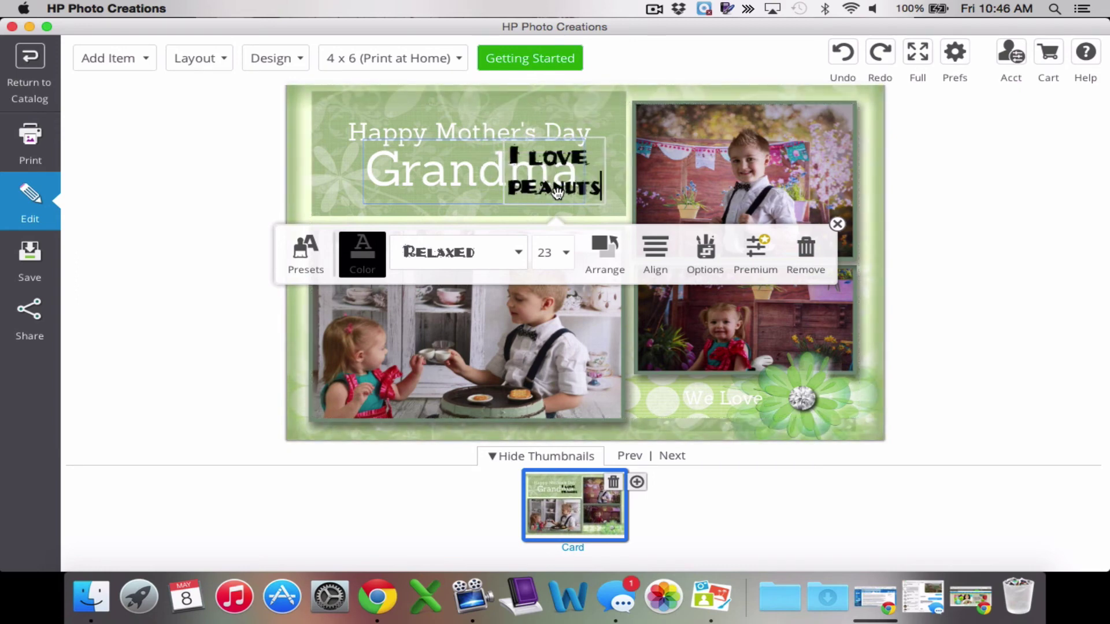
# - Remove the extra text box and undo back to the earlier plain design
pyautogui.click(800, 253)
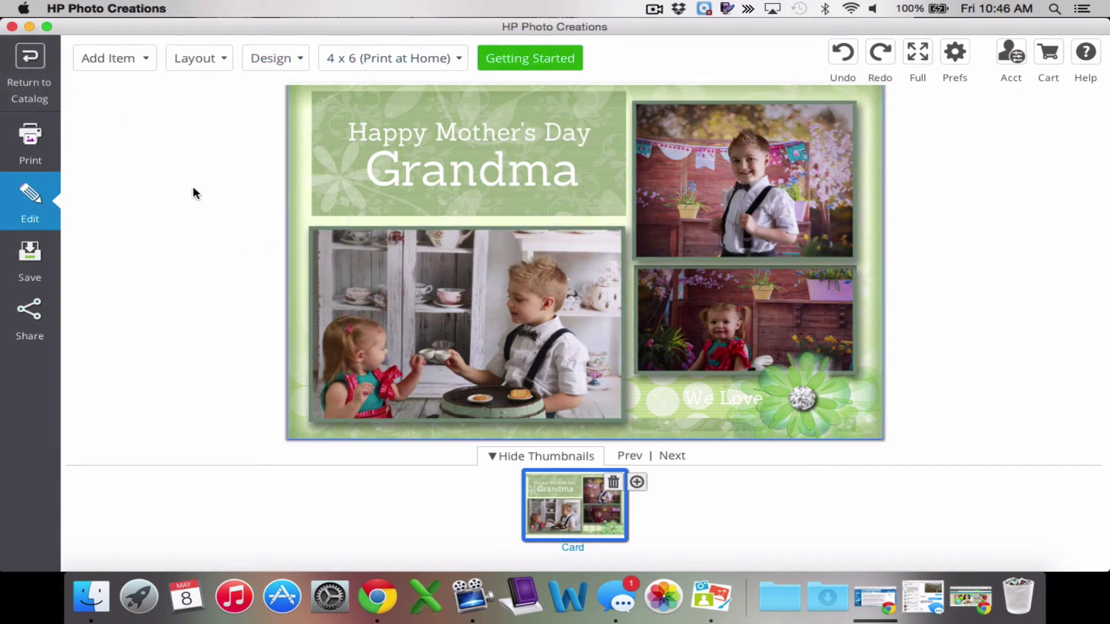
pyautogui.click(845, 55)
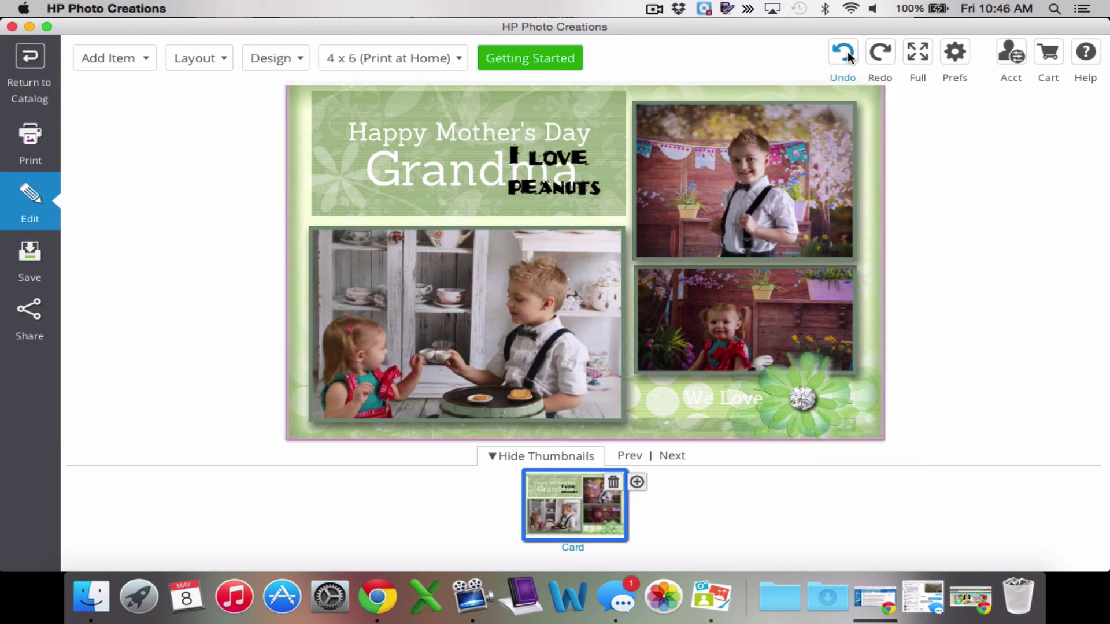
pyautogui.click(848, 55)
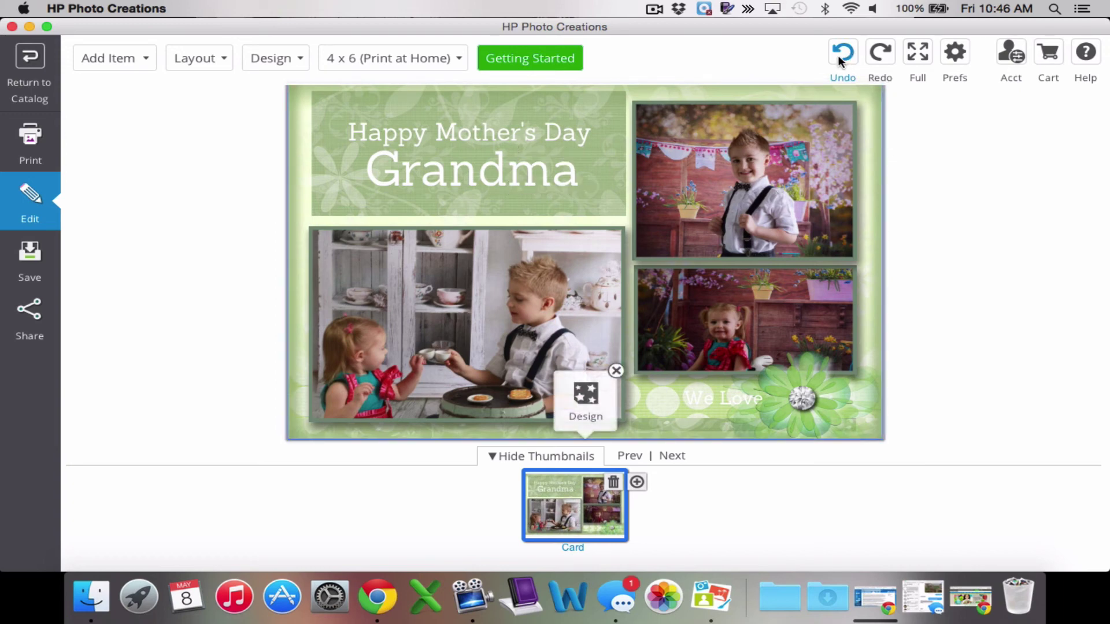
pyautogui.click(838, 55)
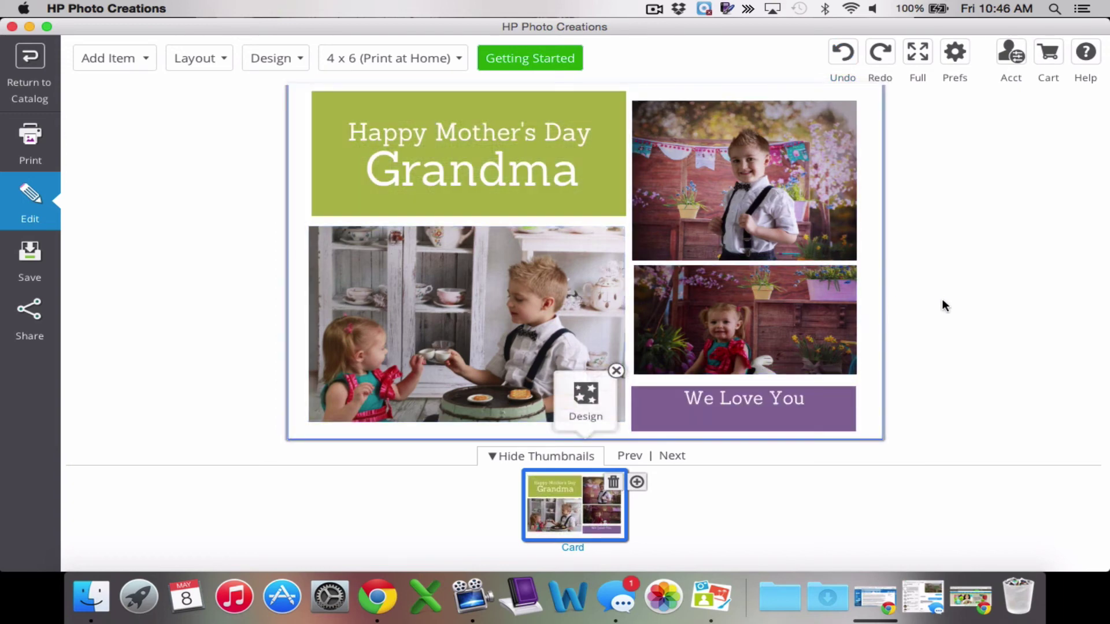
# - Add a small Love heart graphic beside Grandma in the title, then open the Print screen
pyautogui.click(99, 65)
pyautogui.click(253, 148)
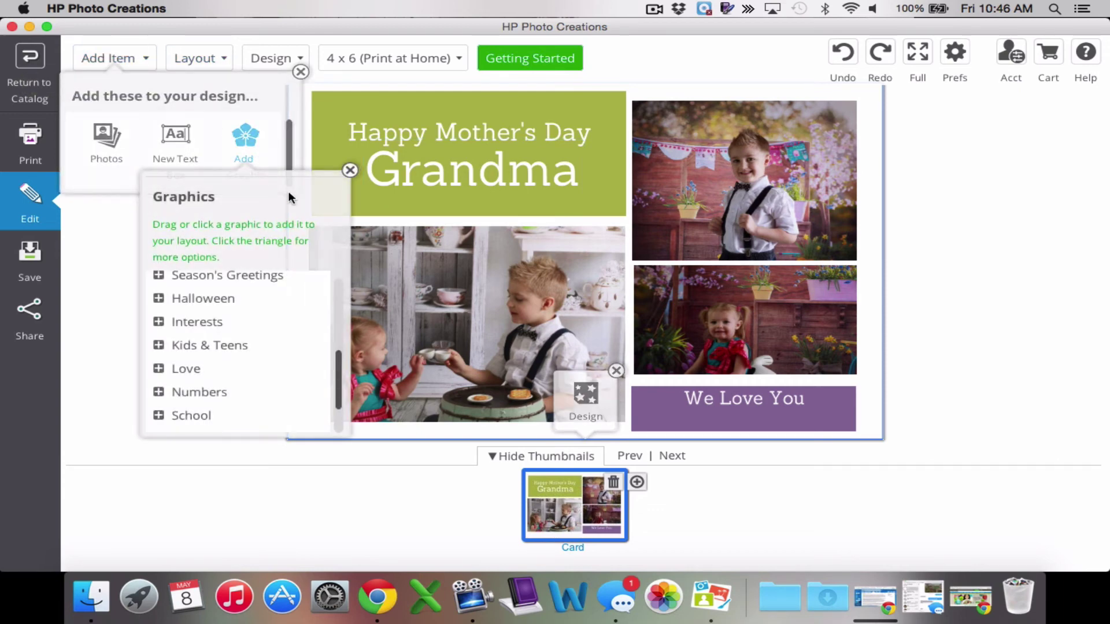
pyautogui.click(159, 372)
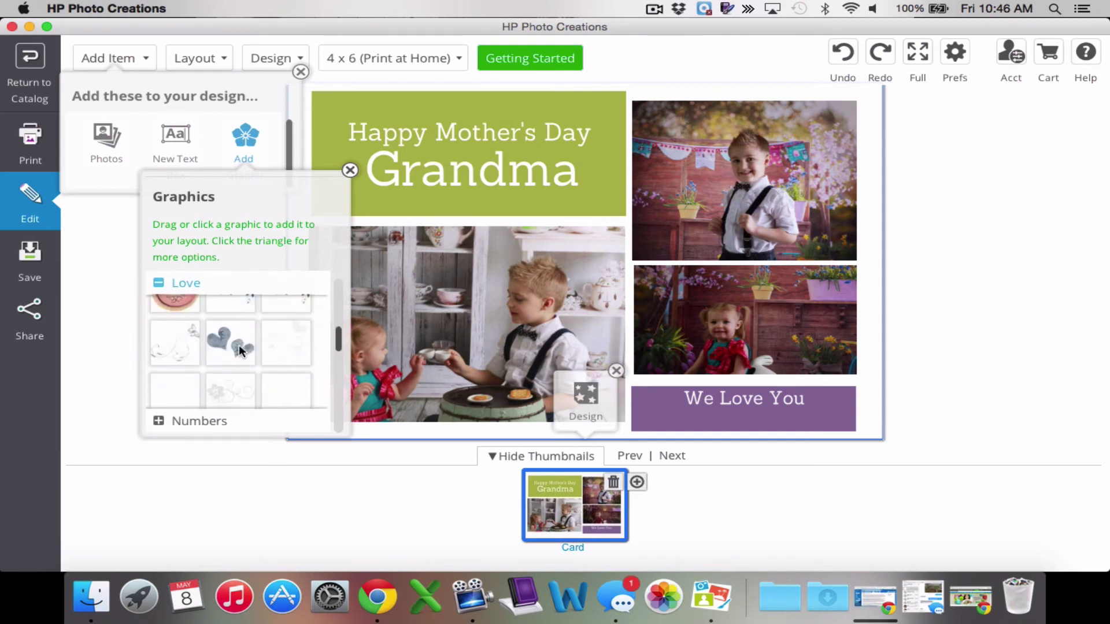
pyautogui.click(234, 347)
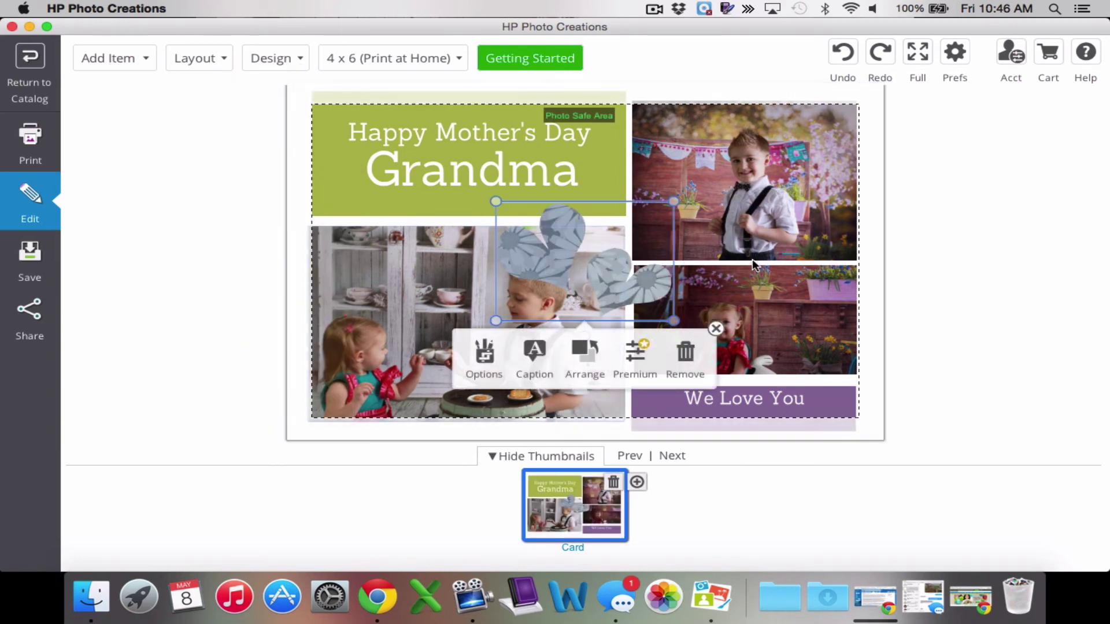
pyautogui.moveTo(674, 204); pyautogui.dragTo(336, 186)
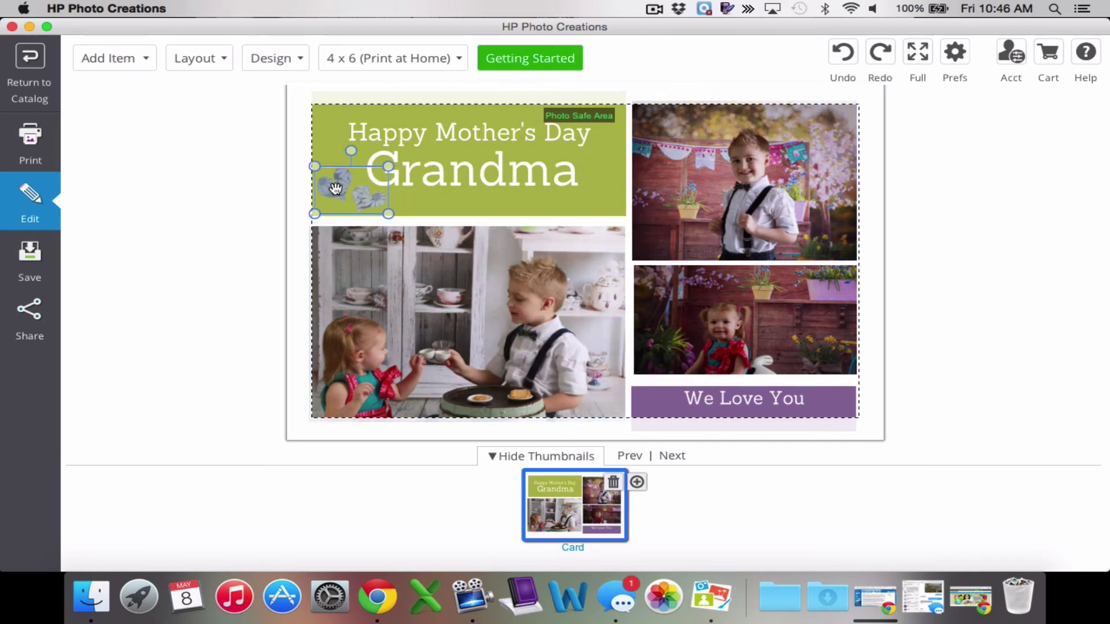
pyautogui.click(259, 175)
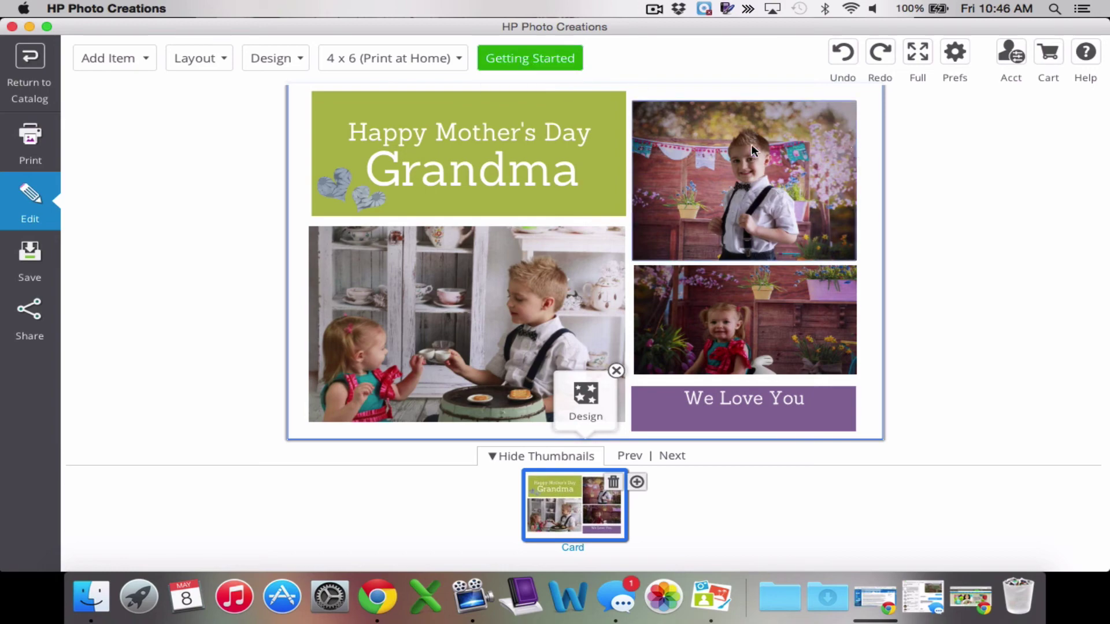
pyautogui.click(35, 140)
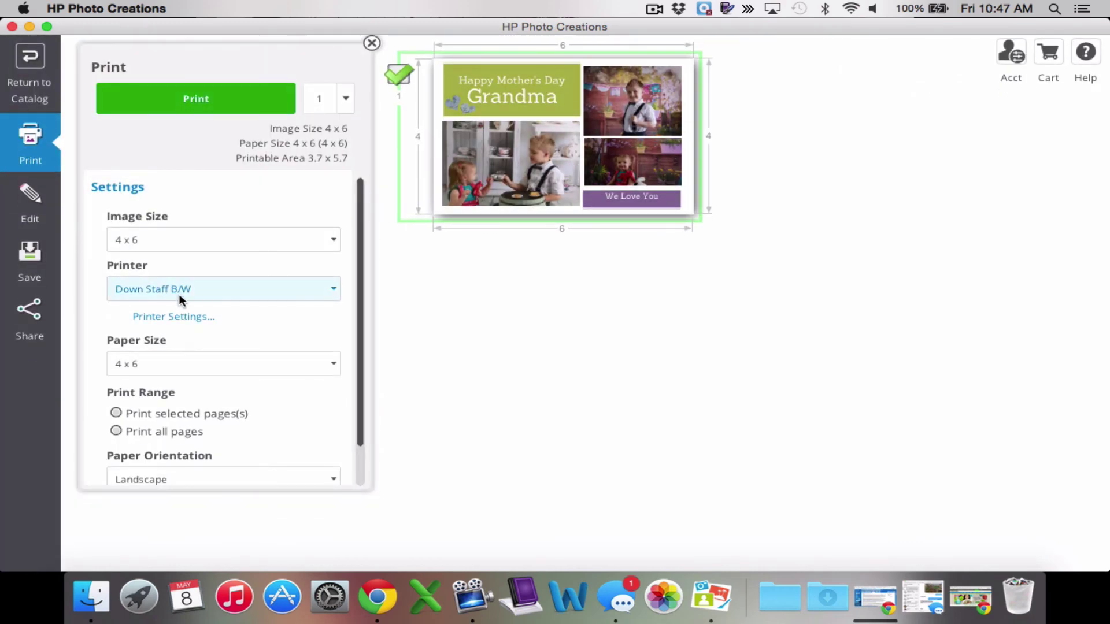
# - Keep Down Staff B/W as the printer, review the 4 x 6 settings, and close printing
pyautogui.click(255, 294)
pyautogui.click(255, 290)
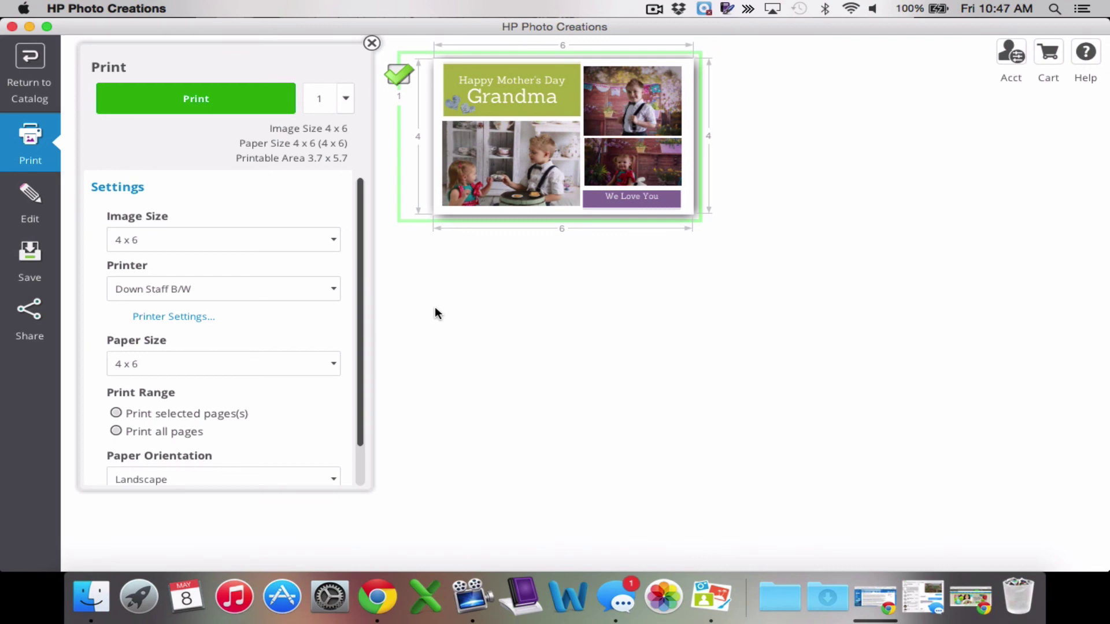
pyautogui.scroll(-3, 221, 333)
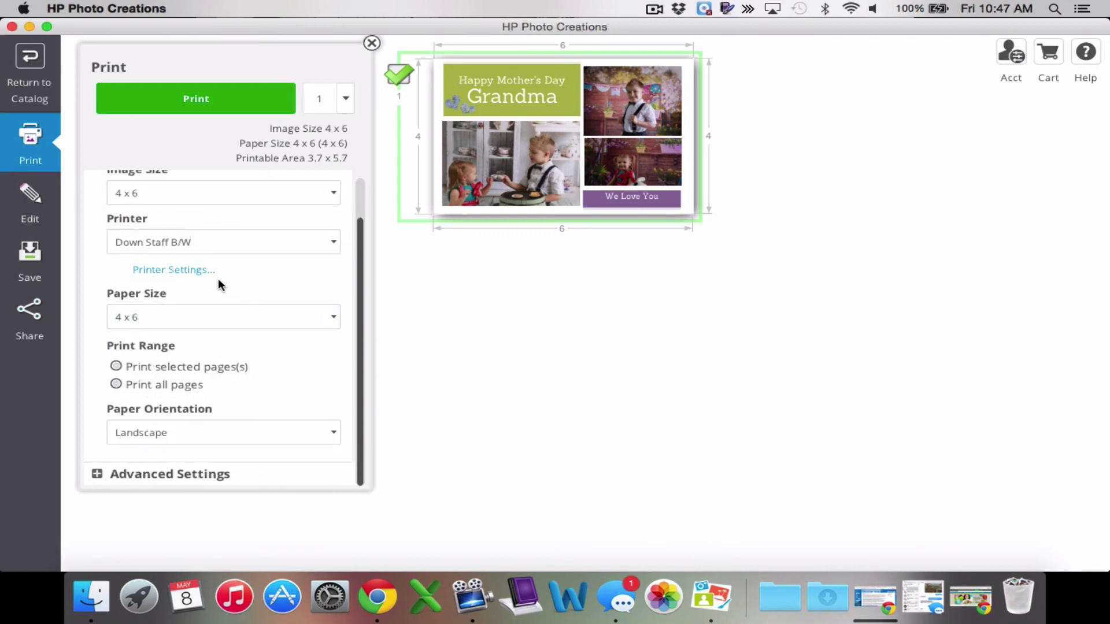
pyautogui.click(371, 43)
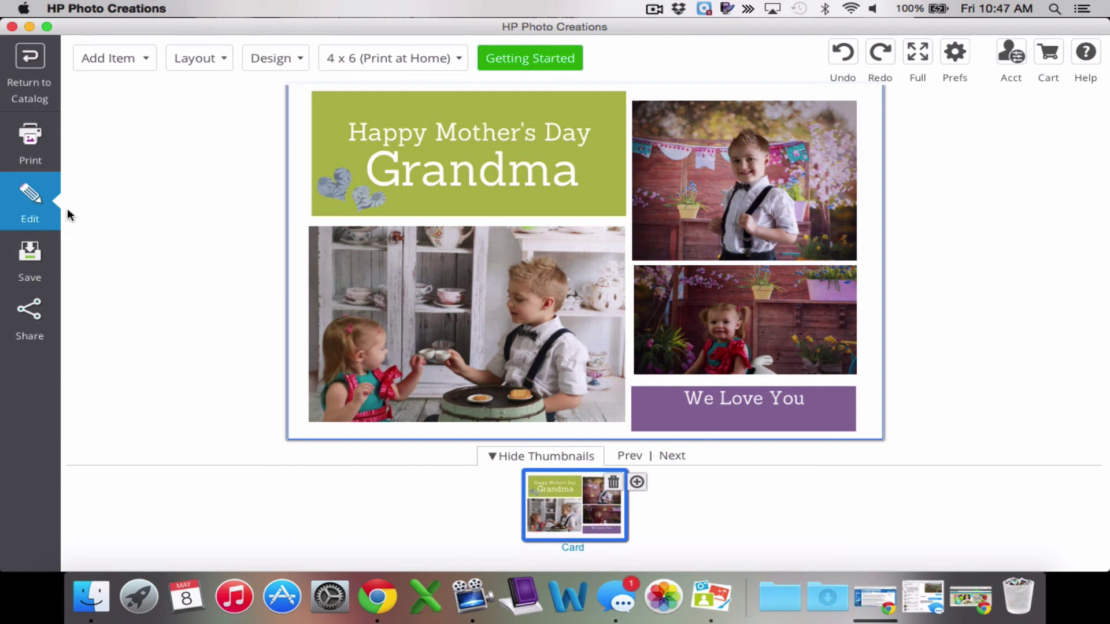
# - Save the project as 'Mothers Day Card' while returning to the catalog
pyautogui.click(38, 54)
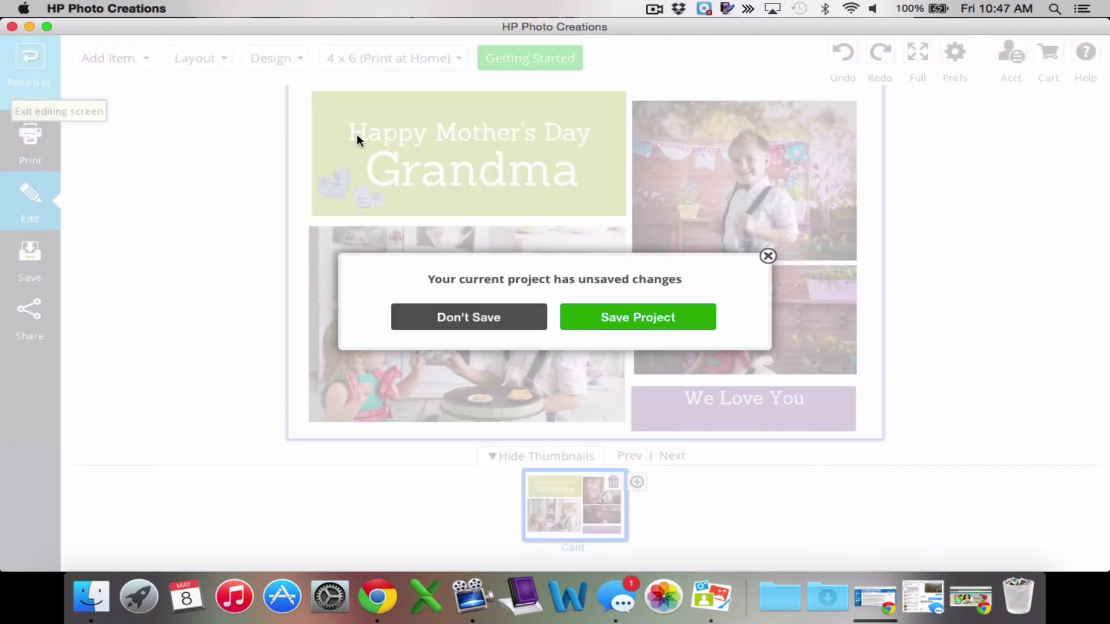
pyautogui.click(649, 318)
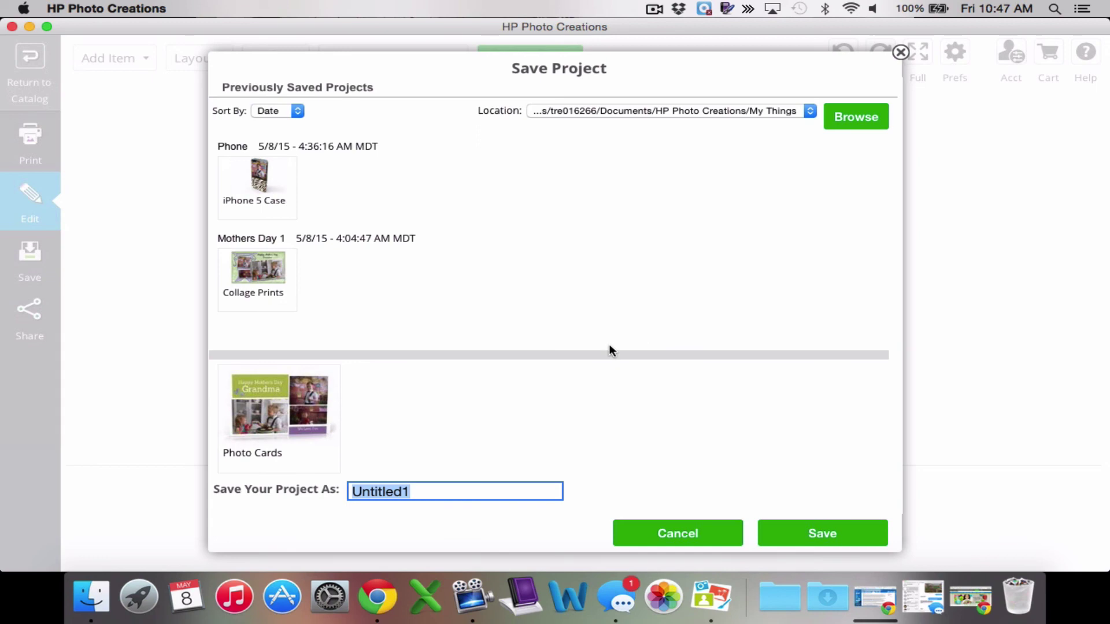
pyautogui.write('Mother')
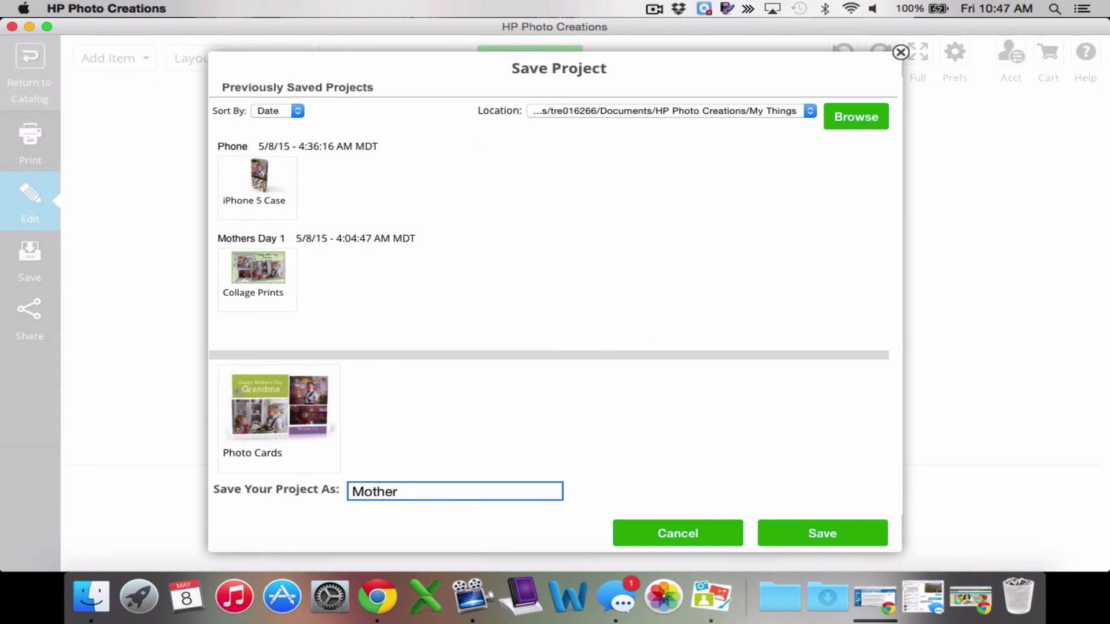
pyautogui.press('BackSpace')
pyautogui.write('s Day Card')
pyautogui.click(818, 533)
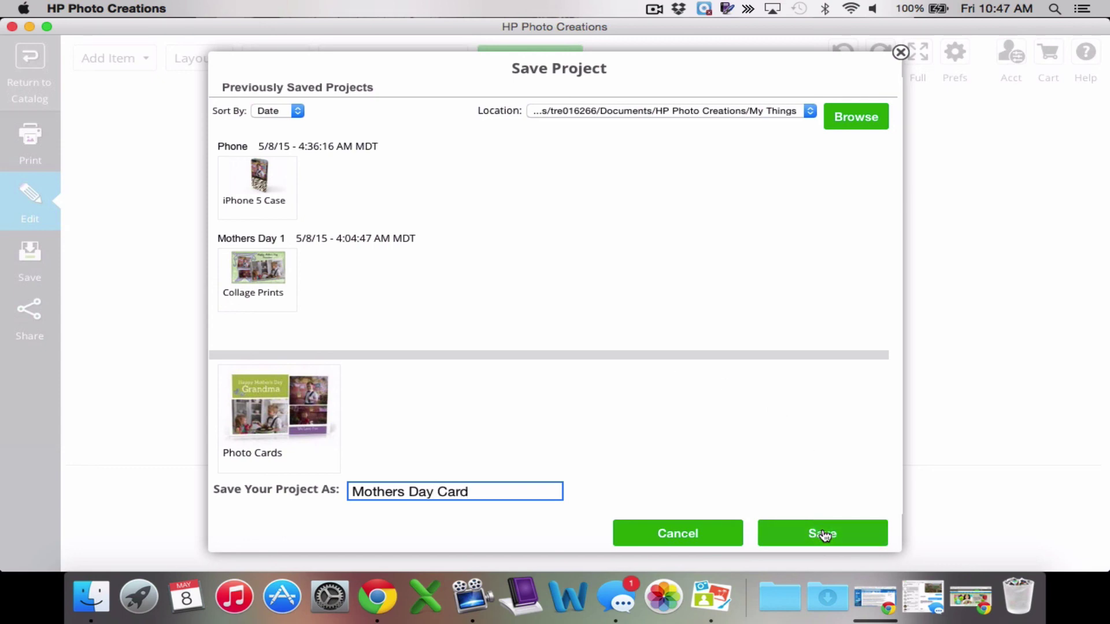